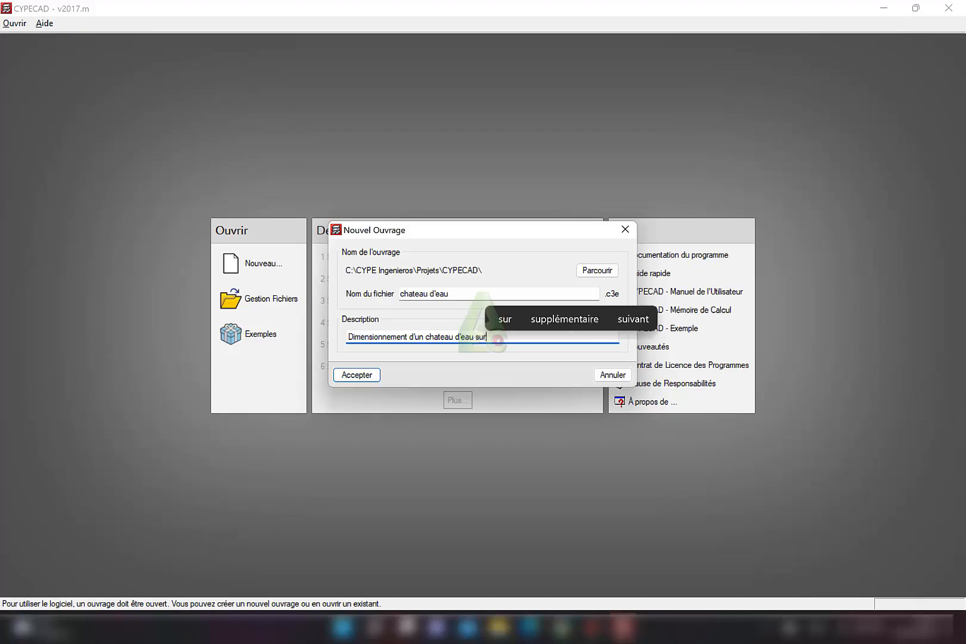
Complete the description as "Dimensionnement d'un chateau d'eau sur radier" and create an empty project without importing a BIM model
key("BackSpace")
type("dier")
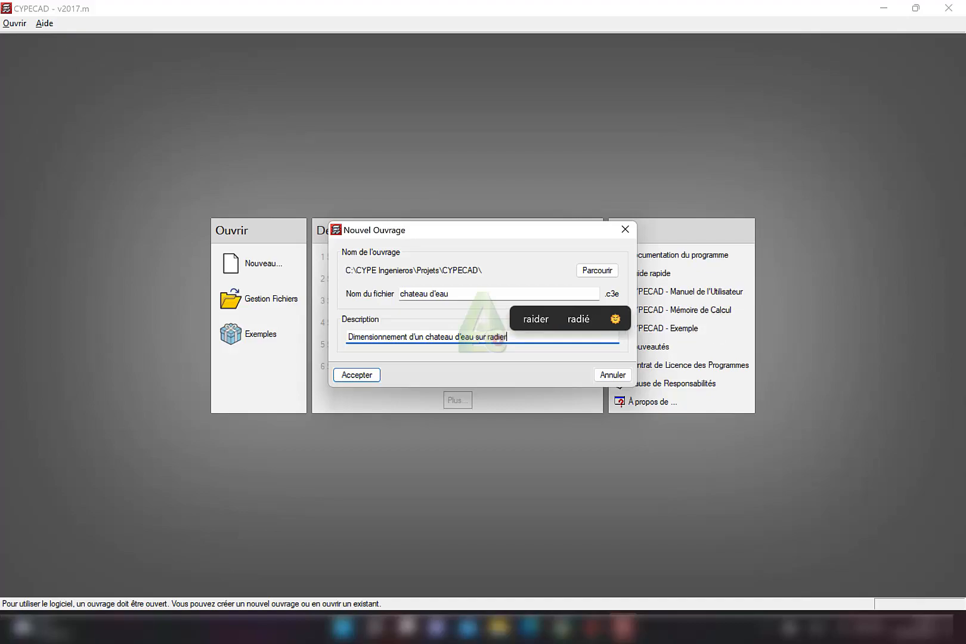
key("Return")
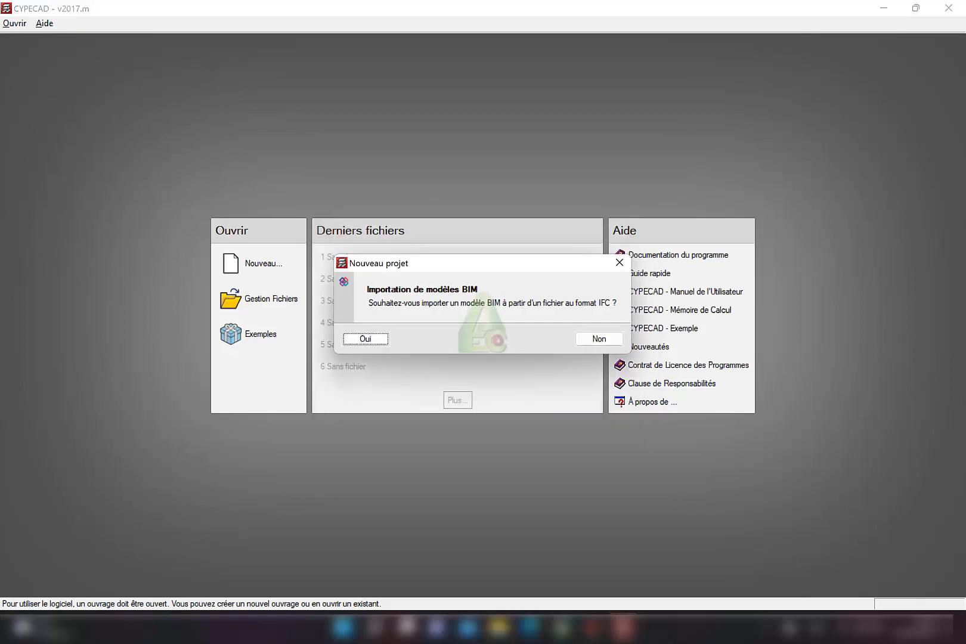
key("Tab")
key("Return")
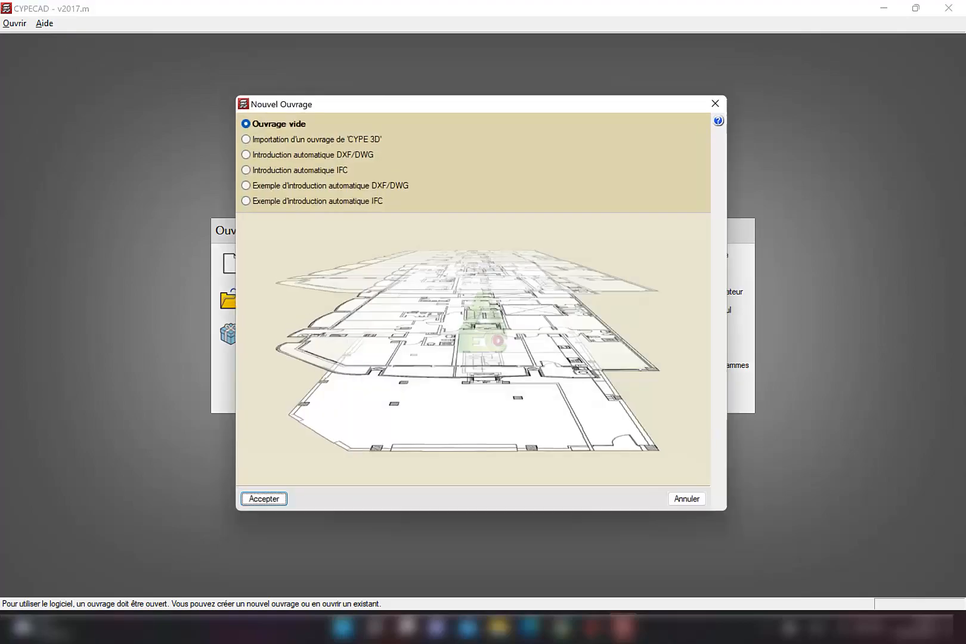
key("Return")
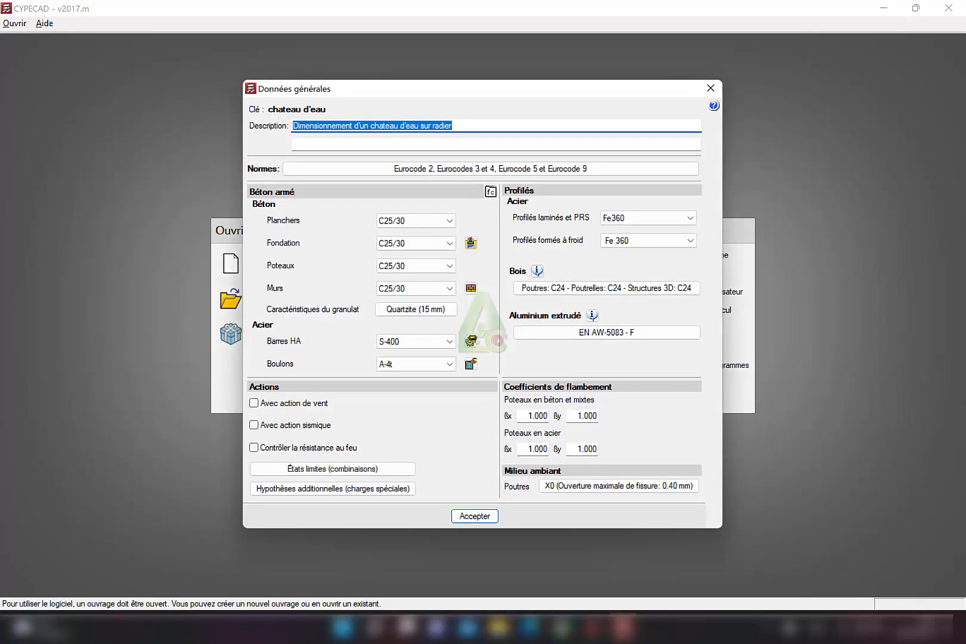
Set the concrete to C20/25 for the floors, foundation, columns and walls in the general data
left_click(416, 221)
left_click(416, 252)
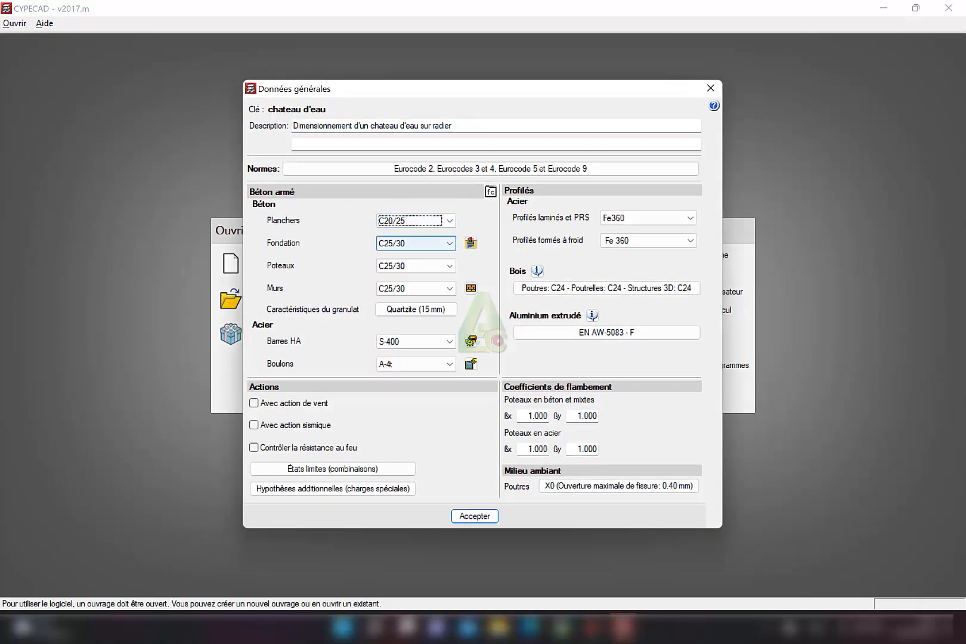
left_click(416, 244)
left_click(416, 274)
left_click(416, 266)
left_click(416, 296)
left_click(416, 288)
left_click(416, 319)
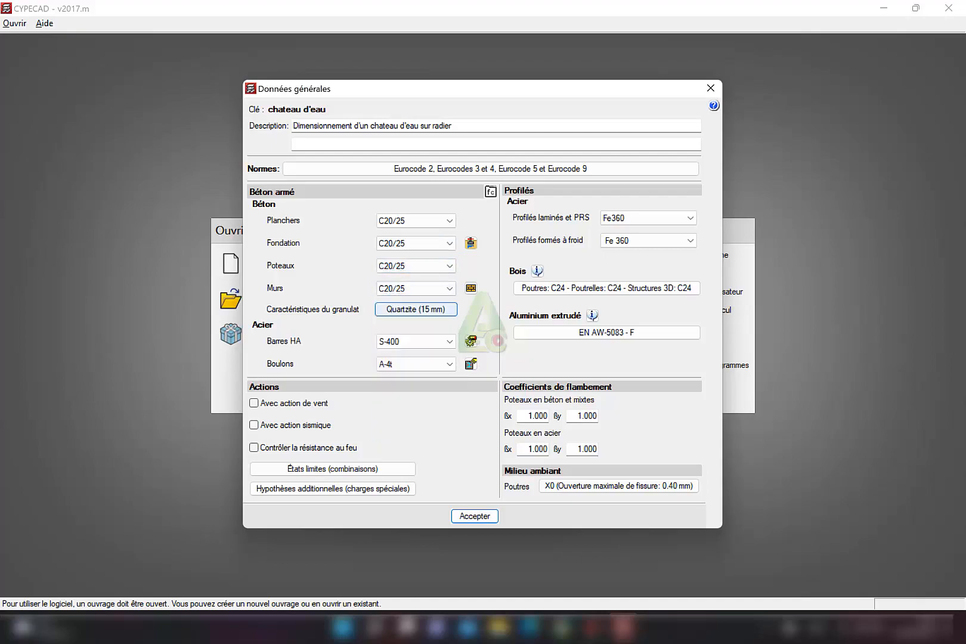
Set the maximum aggregate size to 25 mm for all elements
left_click(416, 308)
double_click(534, 251)
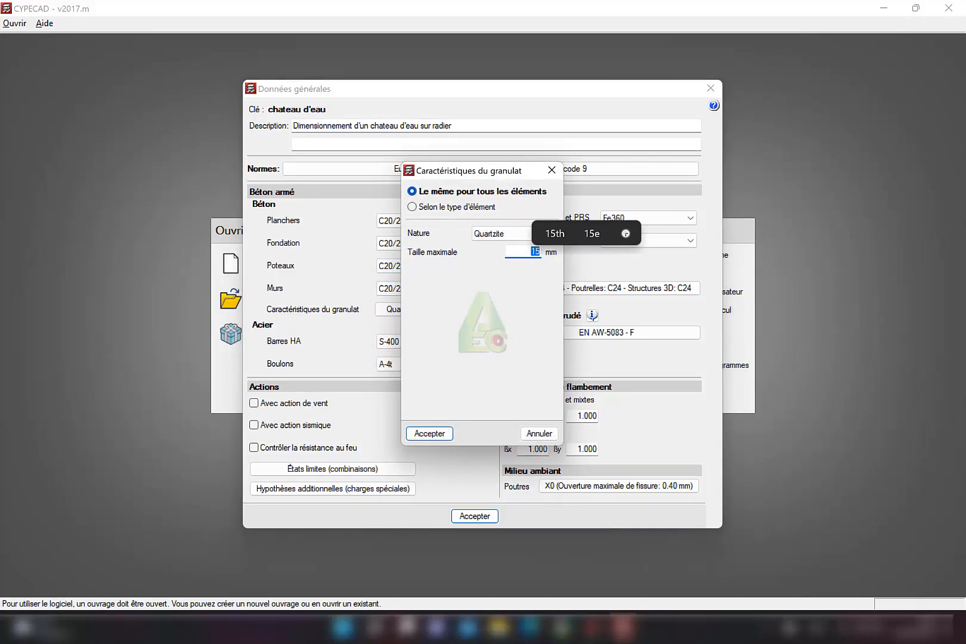
type("25")
key("Return")
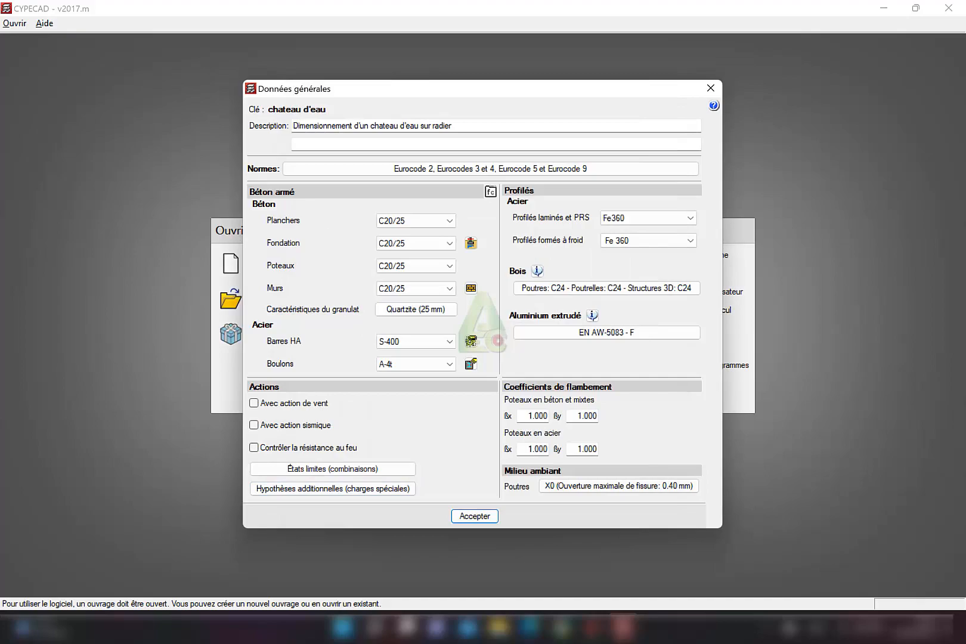
Set the concrete columns' buckling coefficients ßx and ßy to 0.5 and accept the general data
double_click(535, 416)
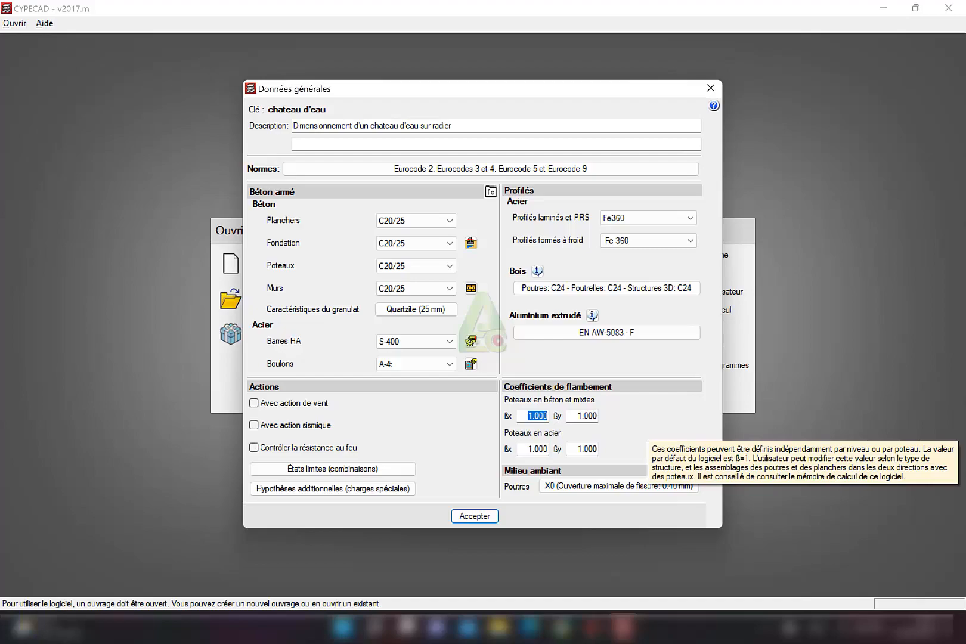
type("0")
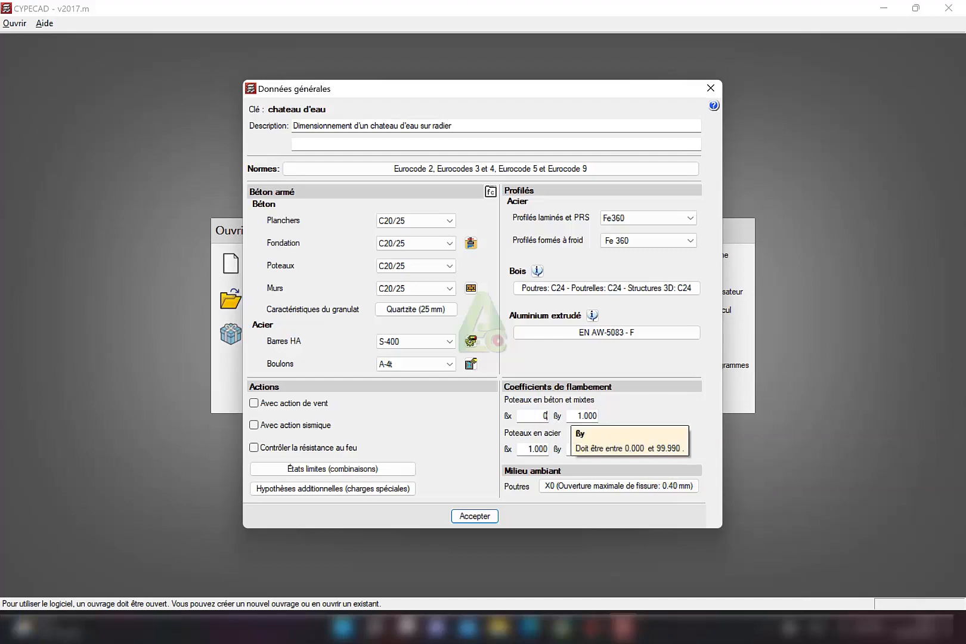
type(".5")
key("Tab")
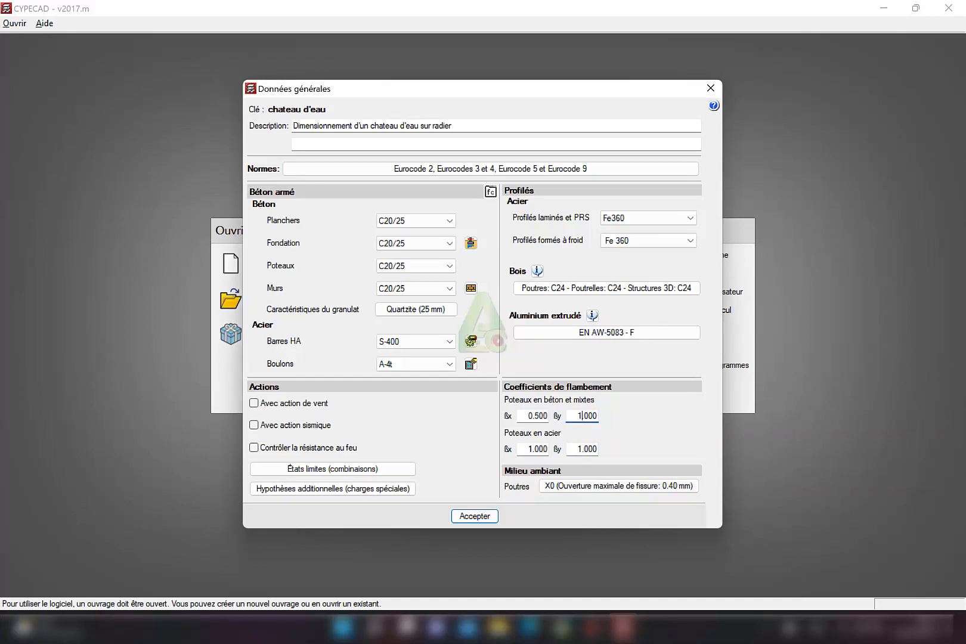
type("0.5")
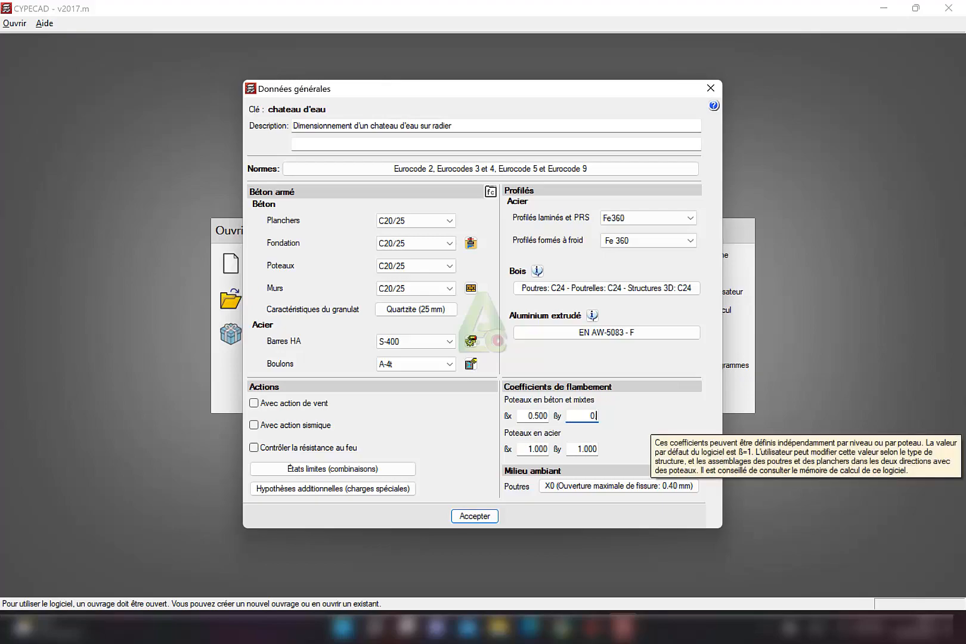
left_click(532, 416)
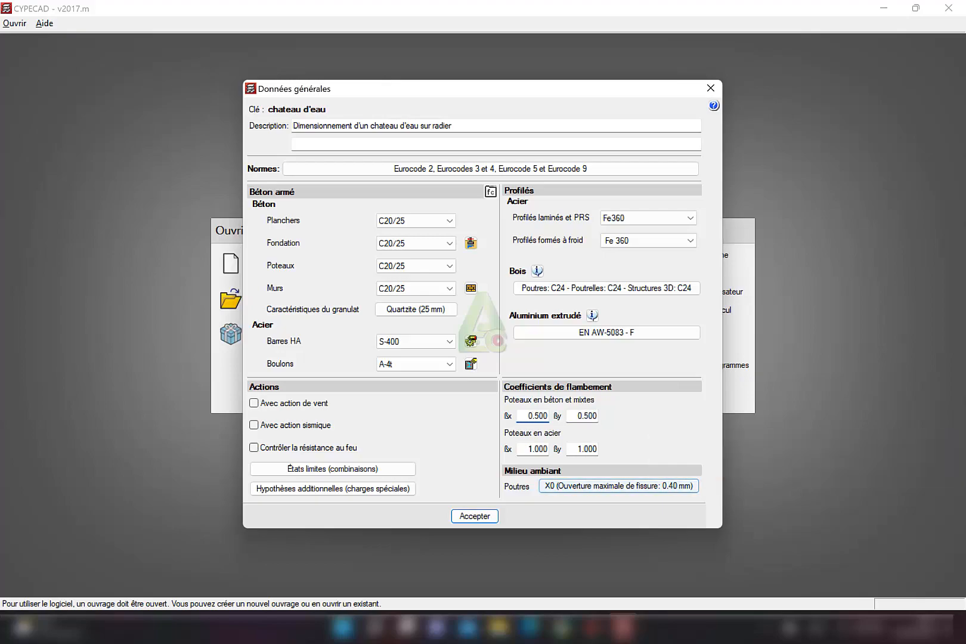
left_click(474, 516)
left_click(482, 352)
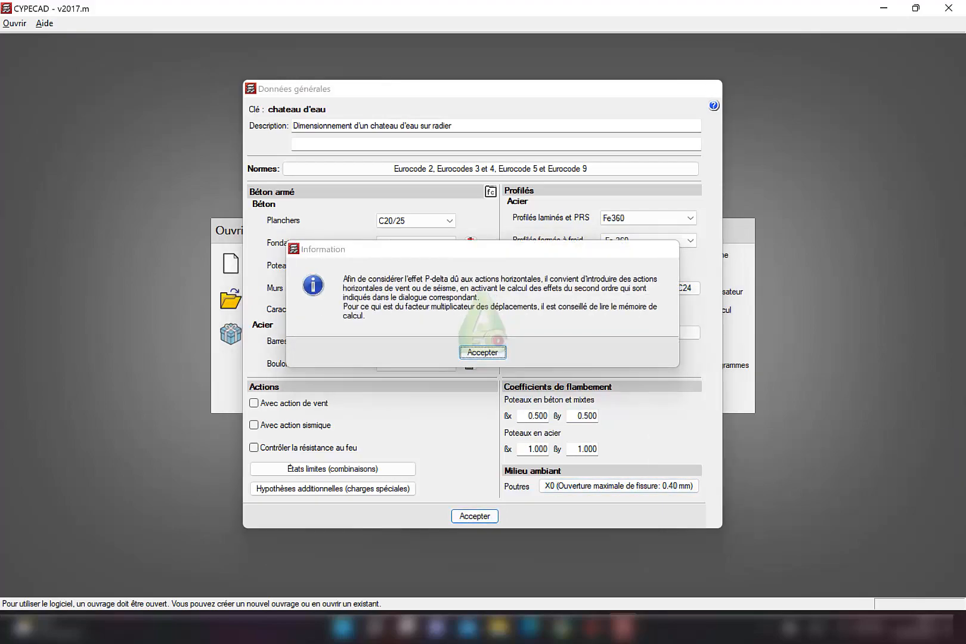
key("Return")
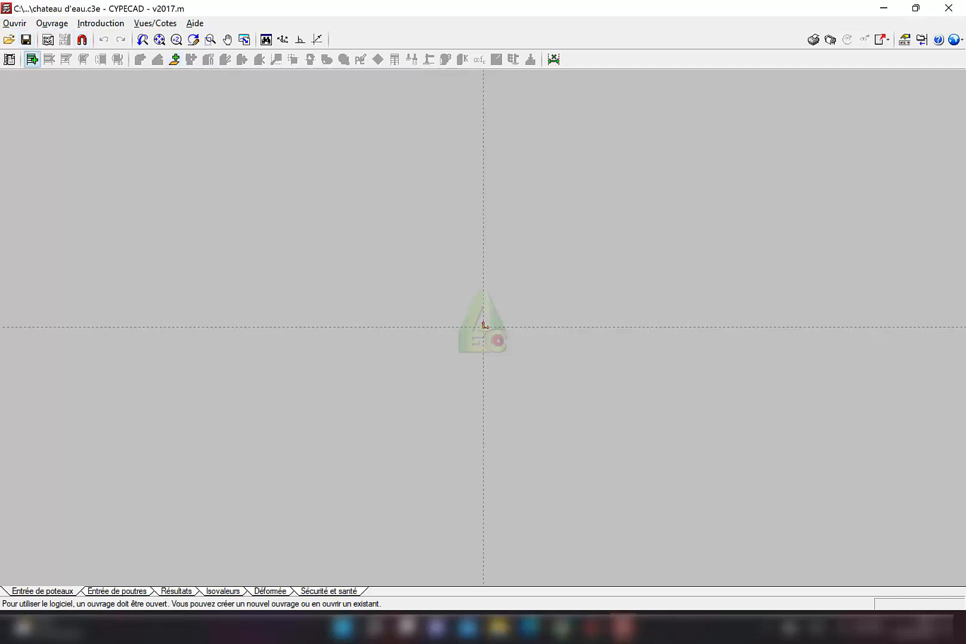
Insert three levels, FF 1.00 m high and +300 and +600 each 3.00 m high, loading +600 with Q 1.00 and G 21 kN/m²
left_click(33, 59)
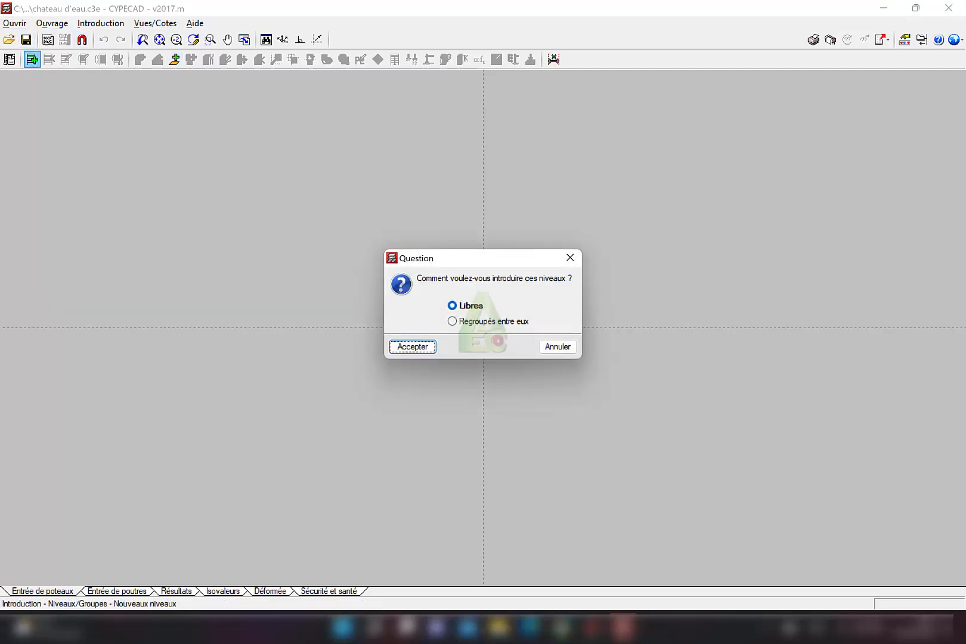
left_click(452, 321)
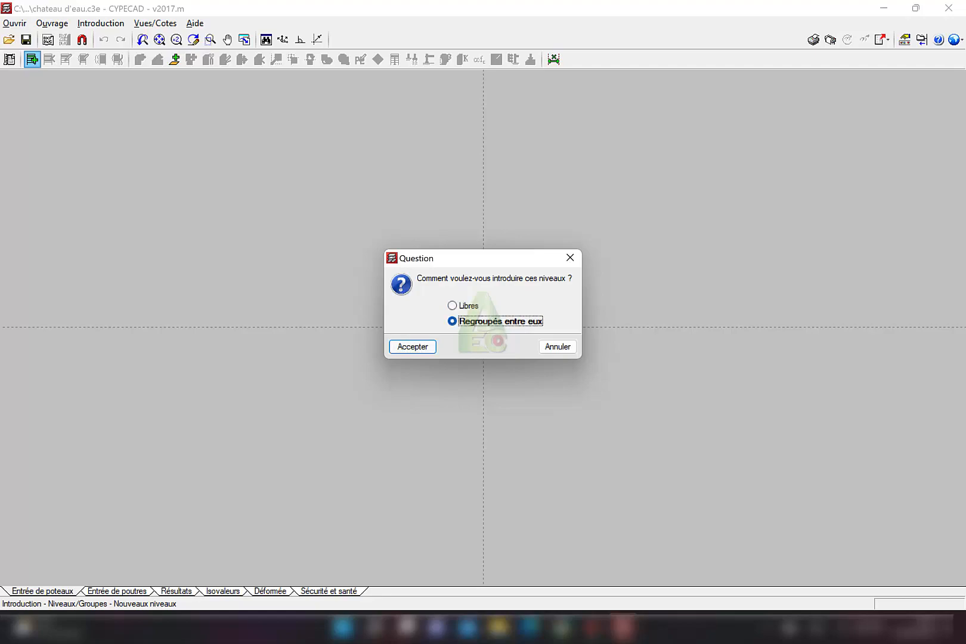
key("Return")
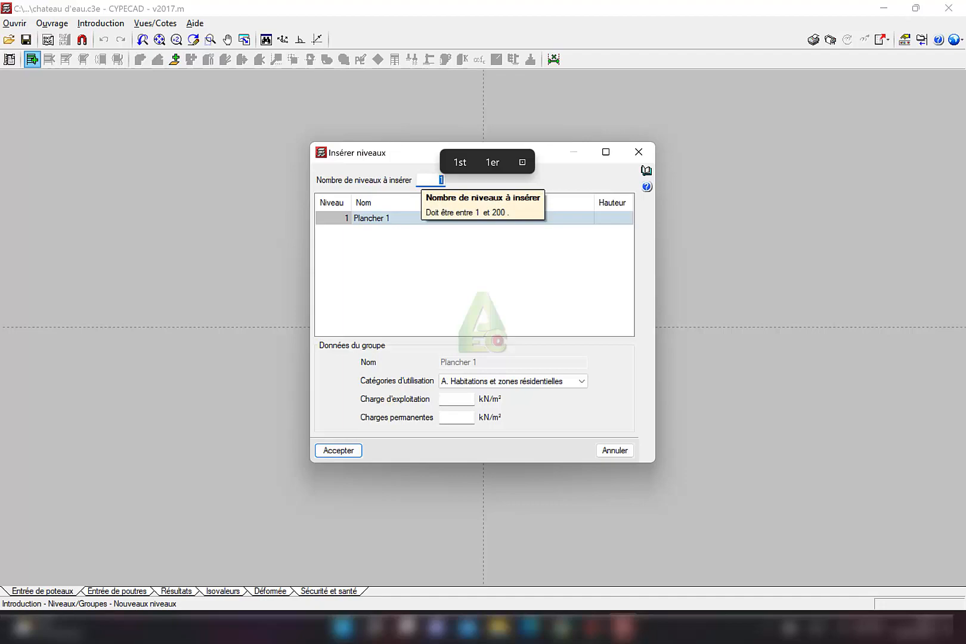
type("2")
key("Return")
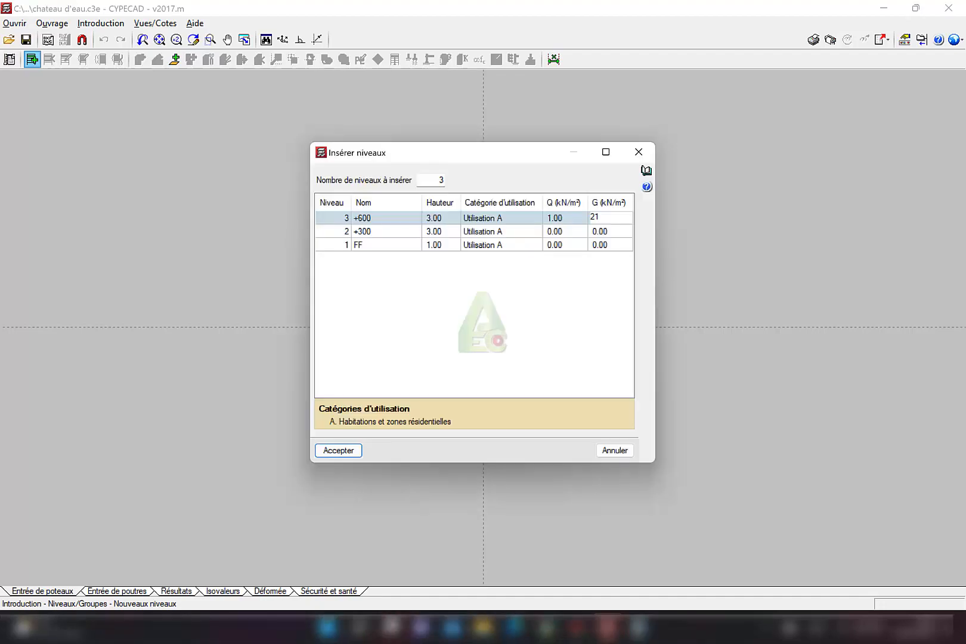
left_click(610, 244)
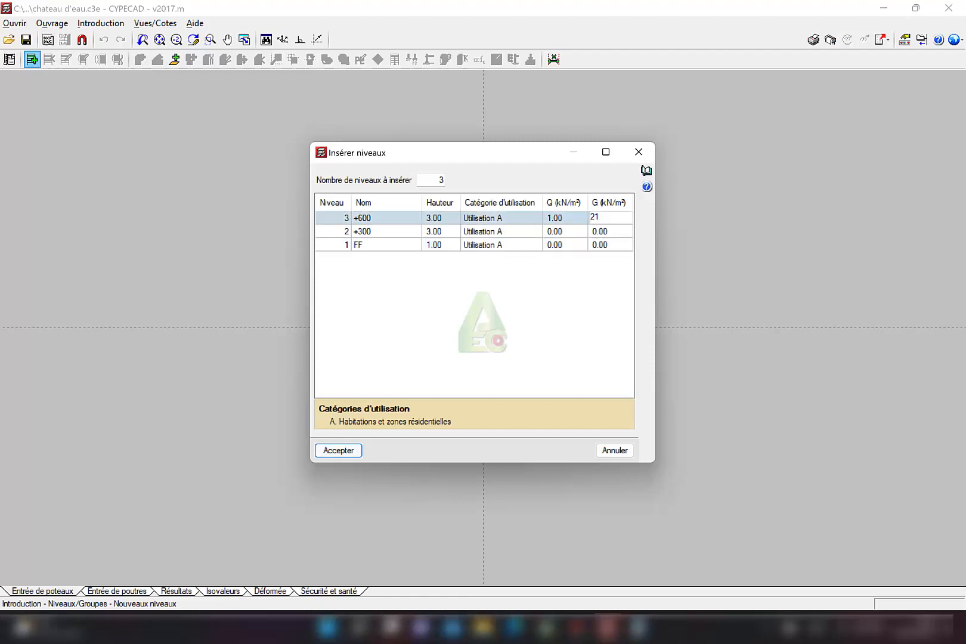
left_click(610, 244)
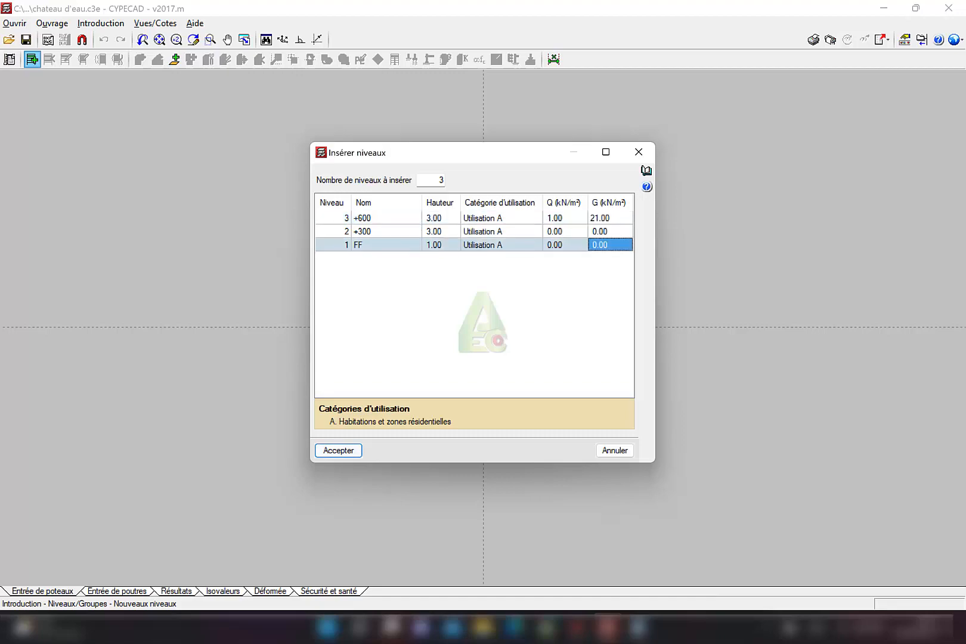
left_click(338, 450)
Set the elevation of the foundation plane to -1 m
left_click(67, 60)
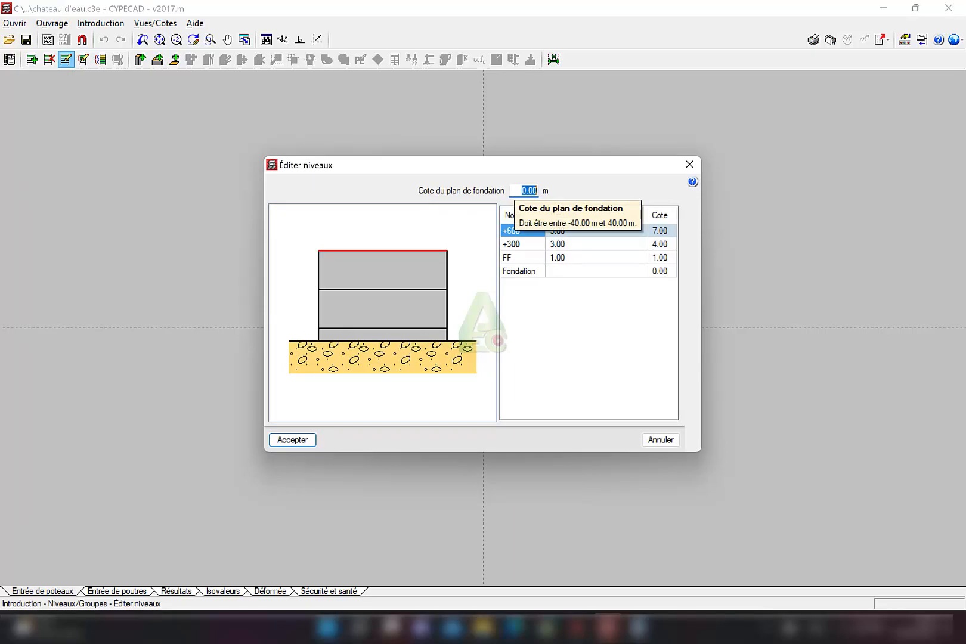
type("-1")
left_click(456, 344)
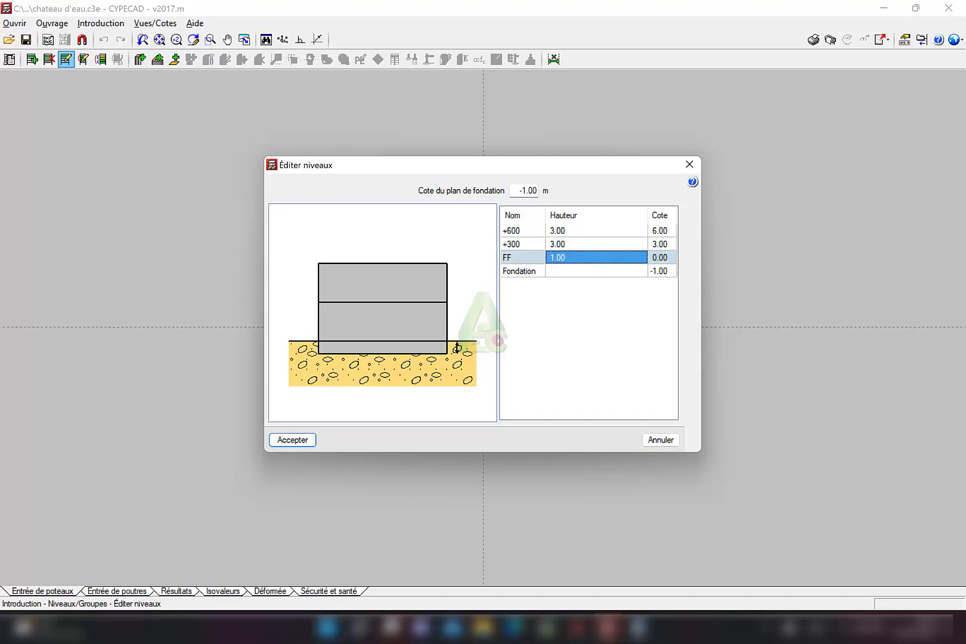
key("Return")
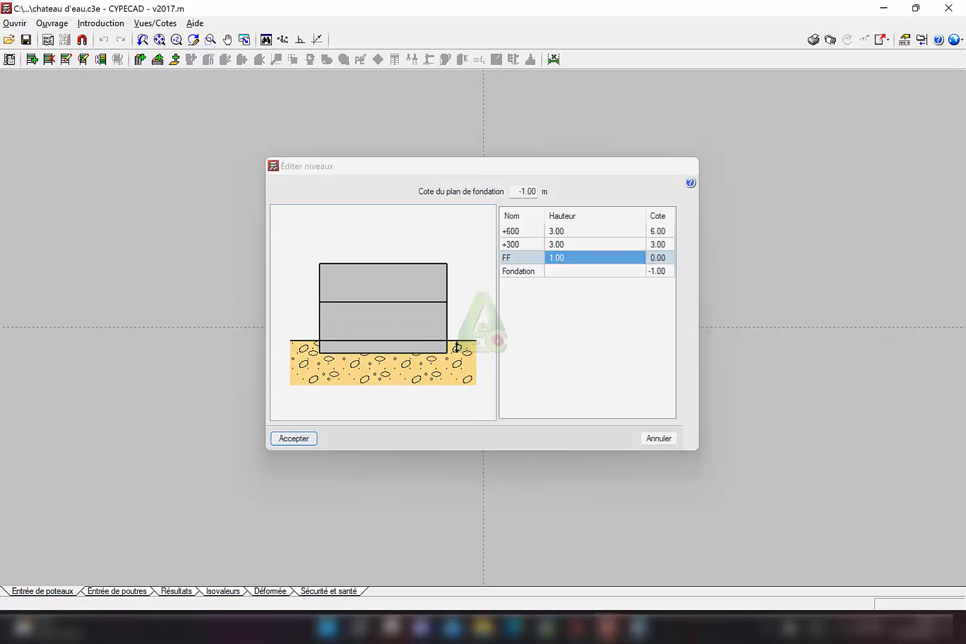
Place four 30 x 30 cm columns from Fondation to +600 at the corners of a 1.2 m square, with P1 at the origin
left_click(141, 59)
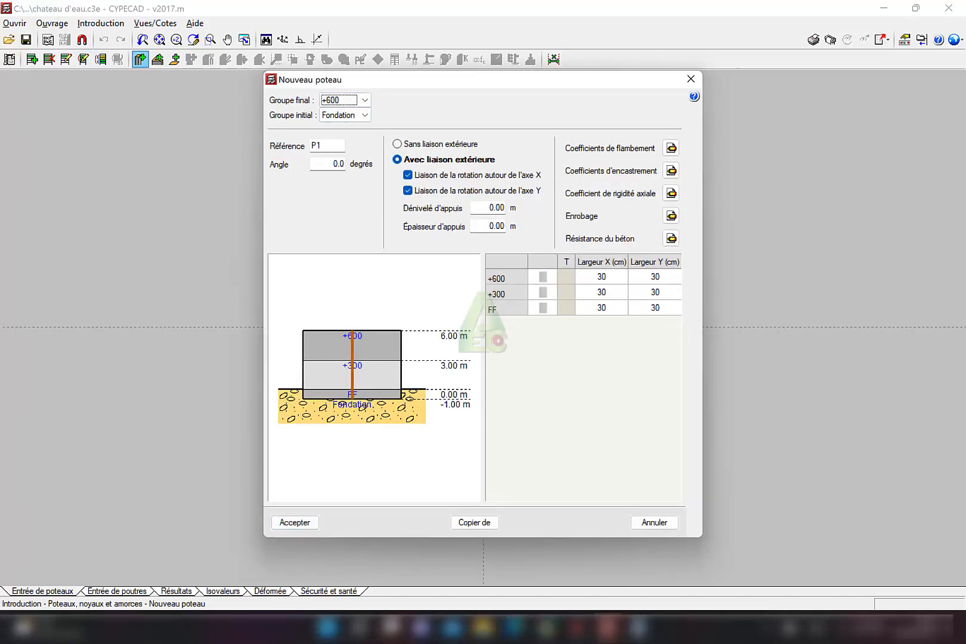
key("Return")
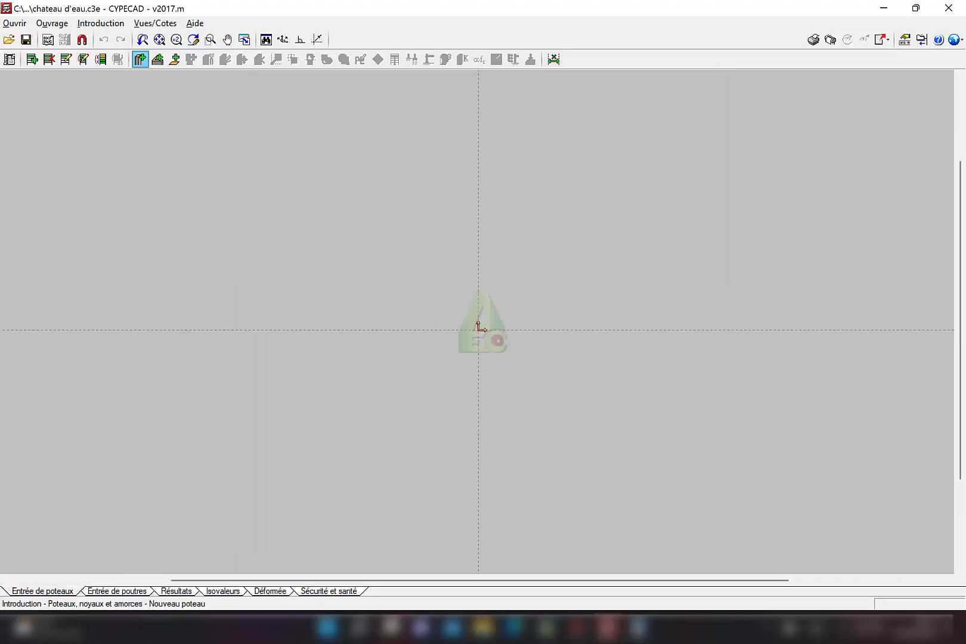
left_click(478, 328)
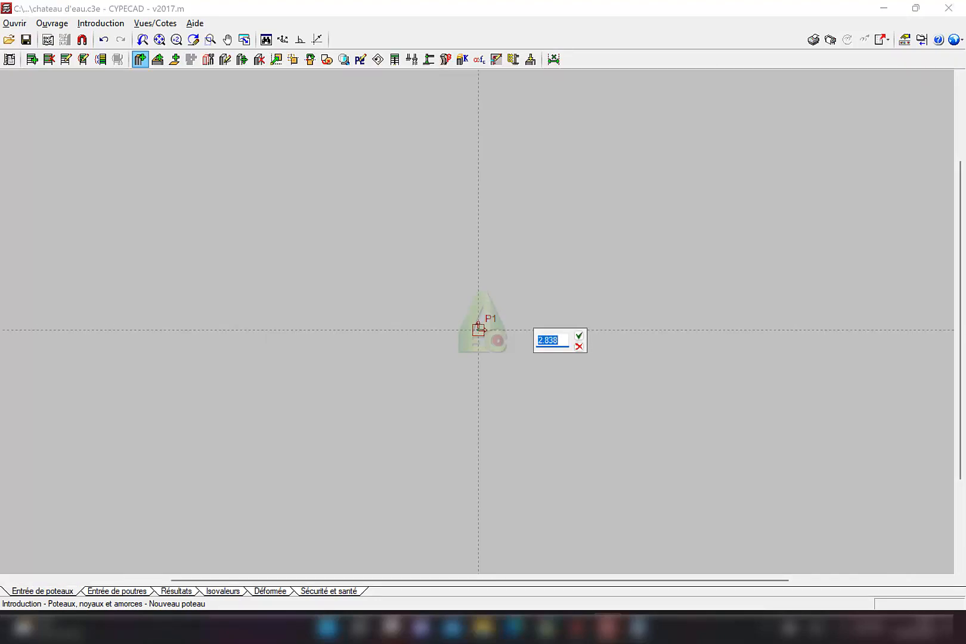
type("8")
key("BackSpace")
type("1")
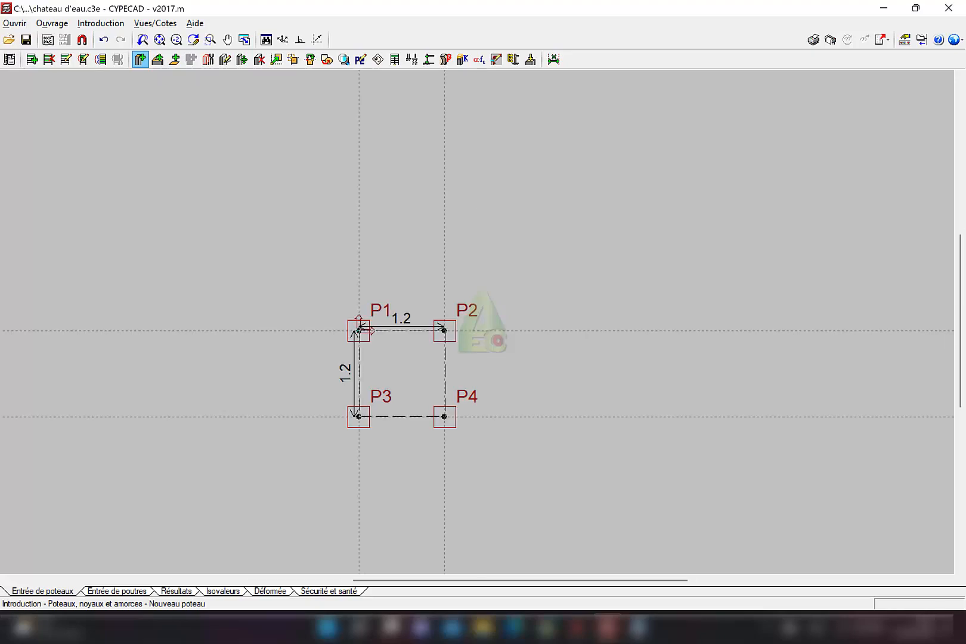
middle_click_drag(381, 375, 349, 382)
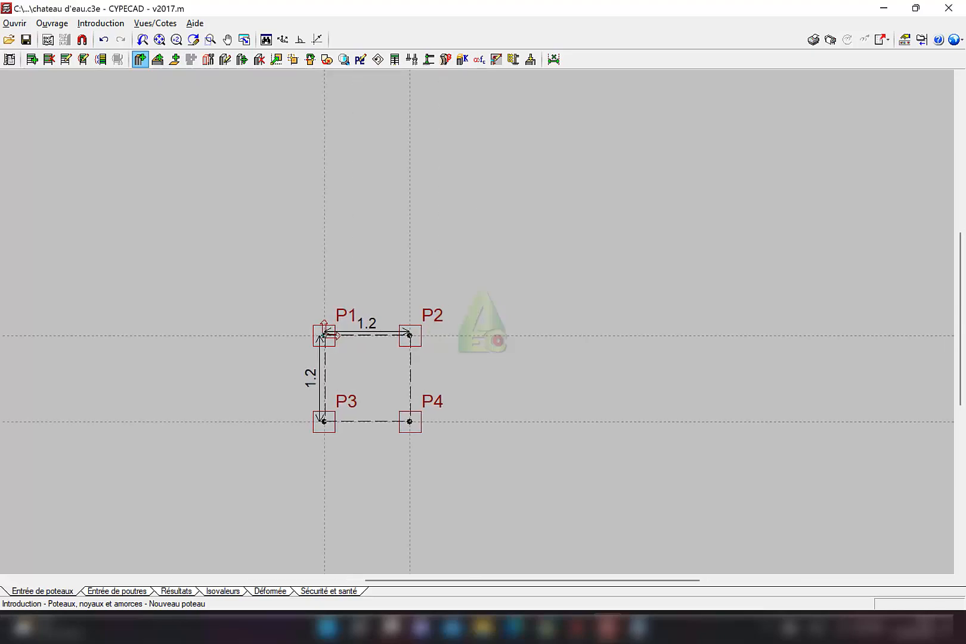
In group +000, define the current beam as a drop beam 20 cm wide and 20 cm high
left_click(117, 590)
left_click(199, 40)
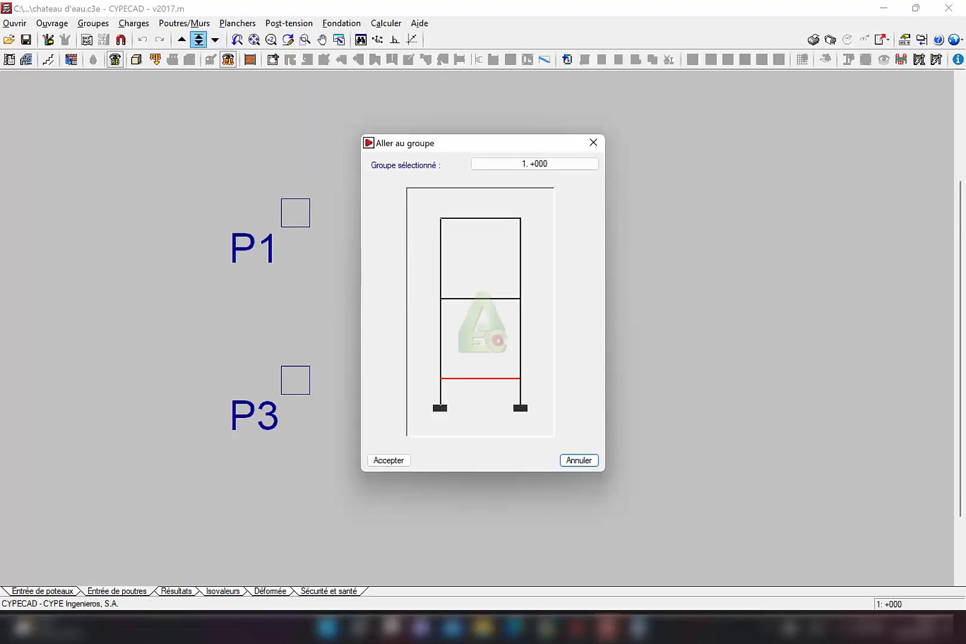
left_click(593, 143)
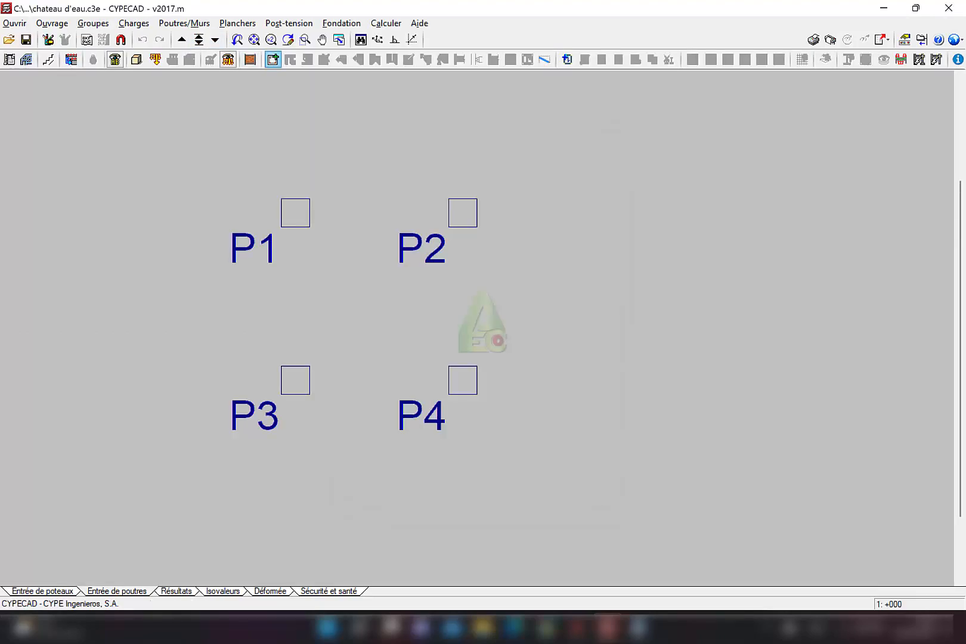
left_click(273, 60)
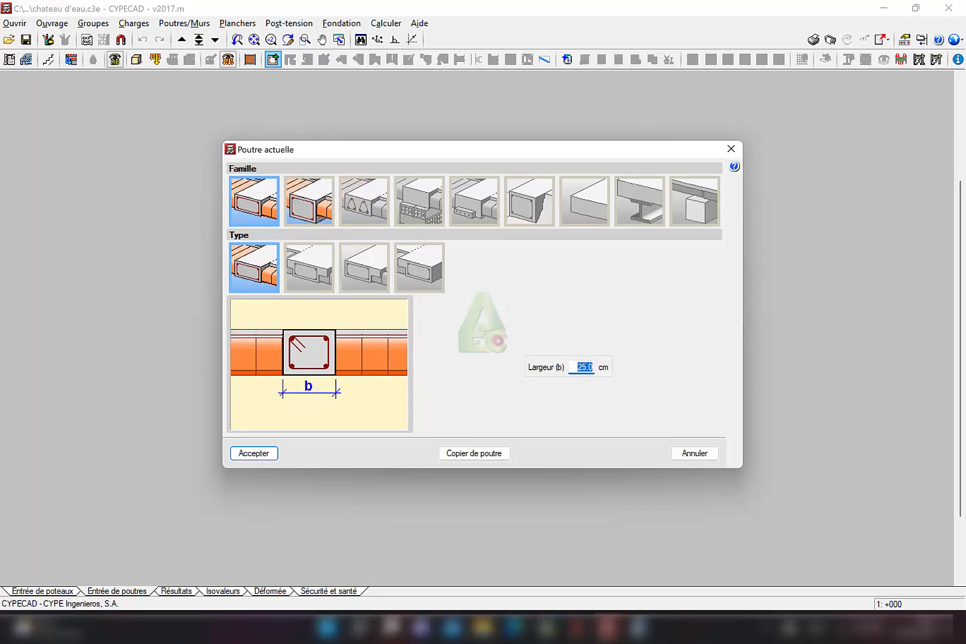
left_click(309, 206)
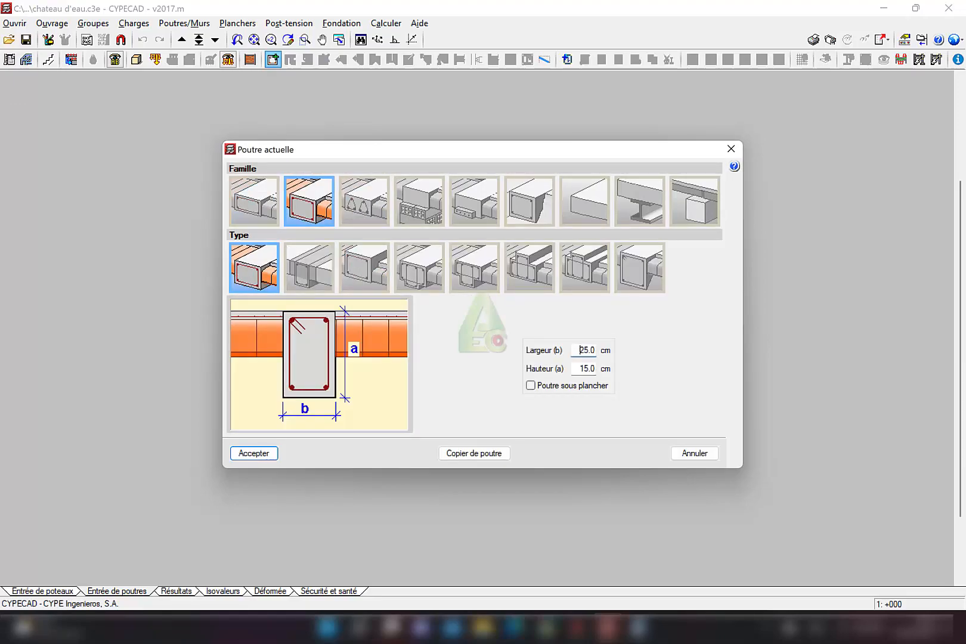
left_click_drag(579, 350, 589, 350)
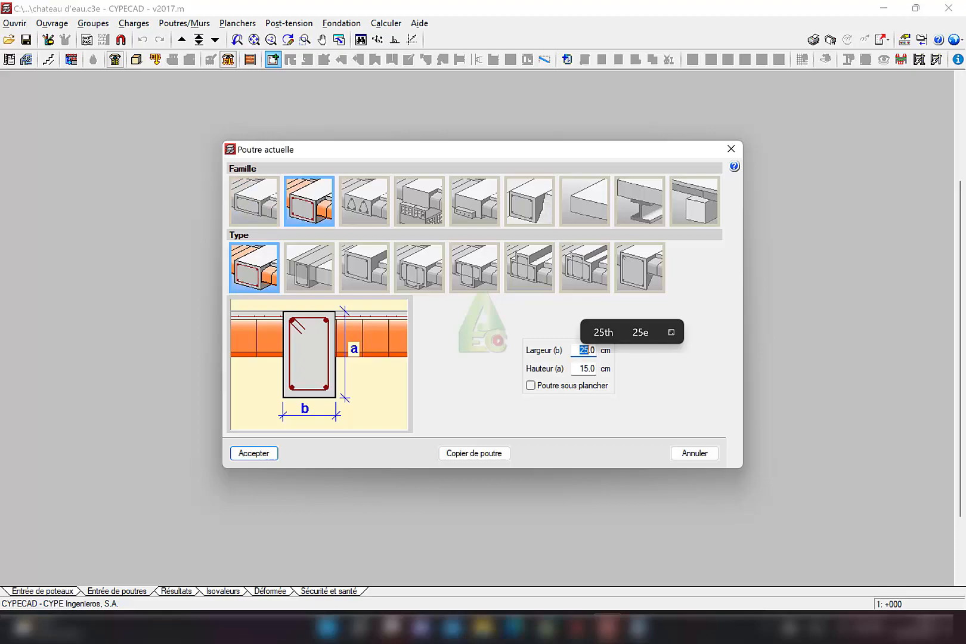
type("20")
key("Tab")
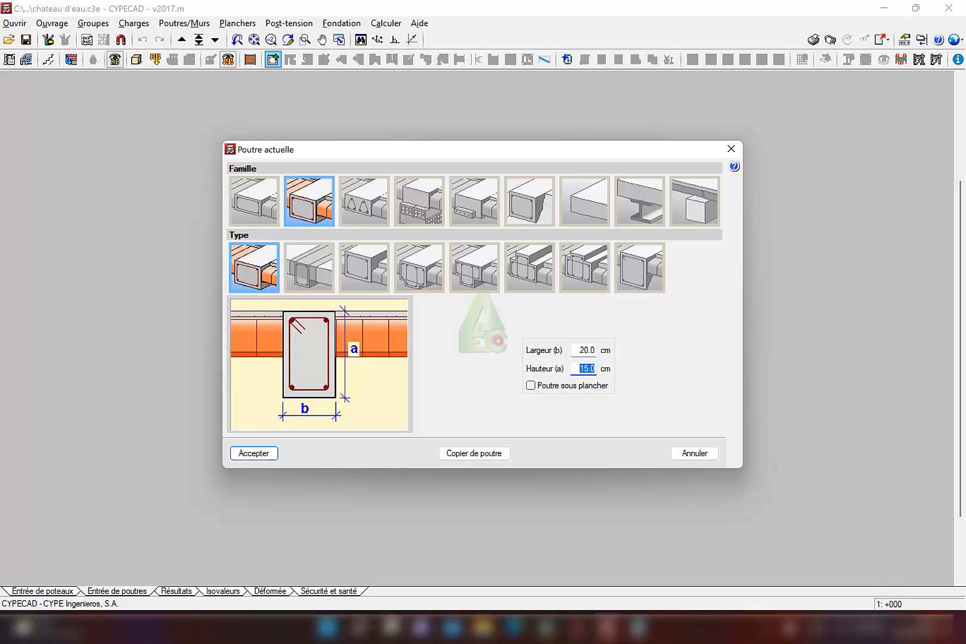
type("20")
key("Return")
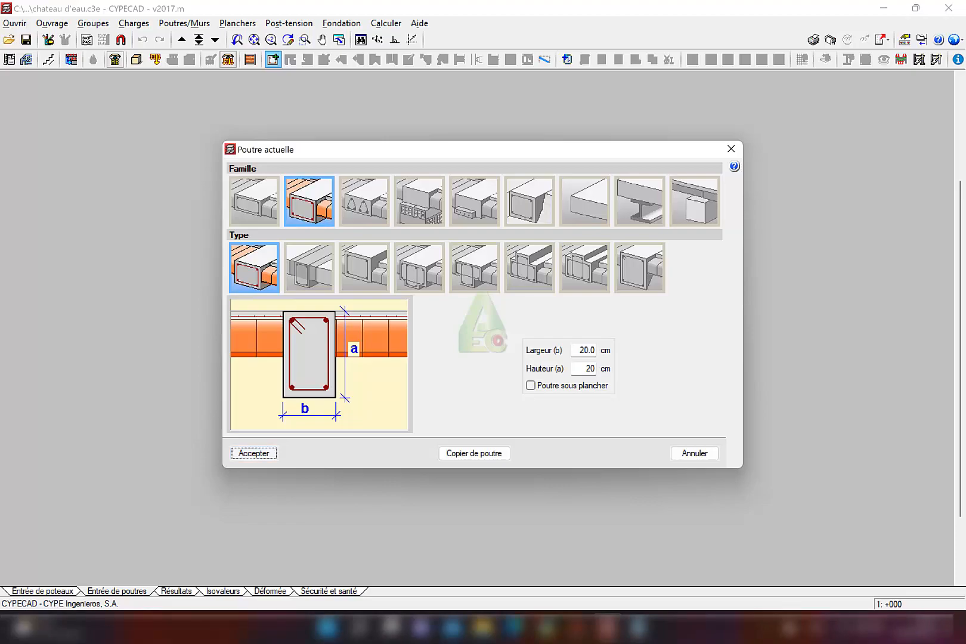
Connect P3, P1, P2 and P4 with a closed ring of beams and remove the undefined floor from the enclosed panel
left_click(295, 380)
left_click(296, 212)
left_click(295, 212)
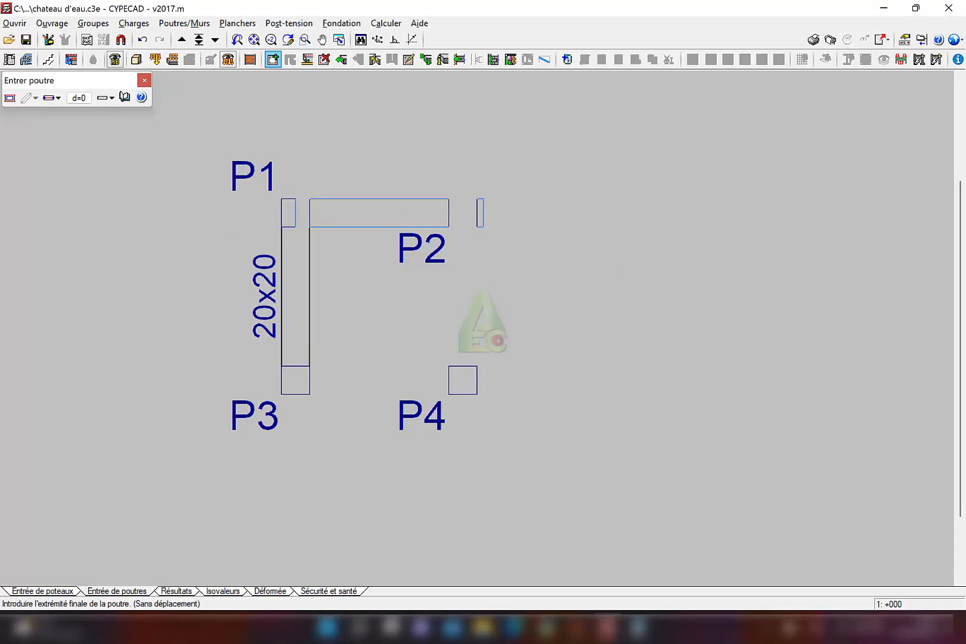
left_click(463, 212)
left_click(462, 212)
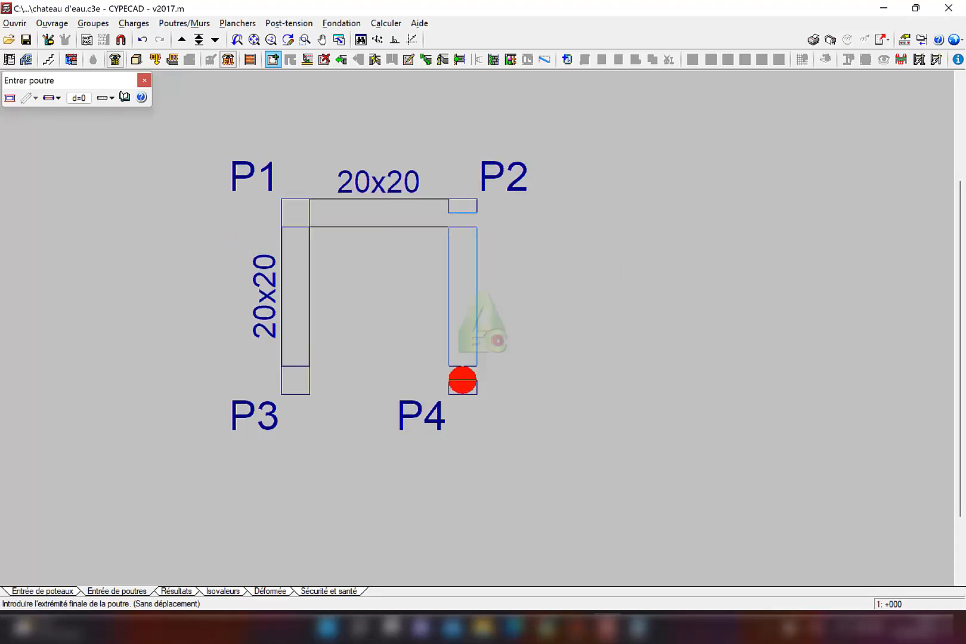
left_click(463, 380)
left_click(295, 380)
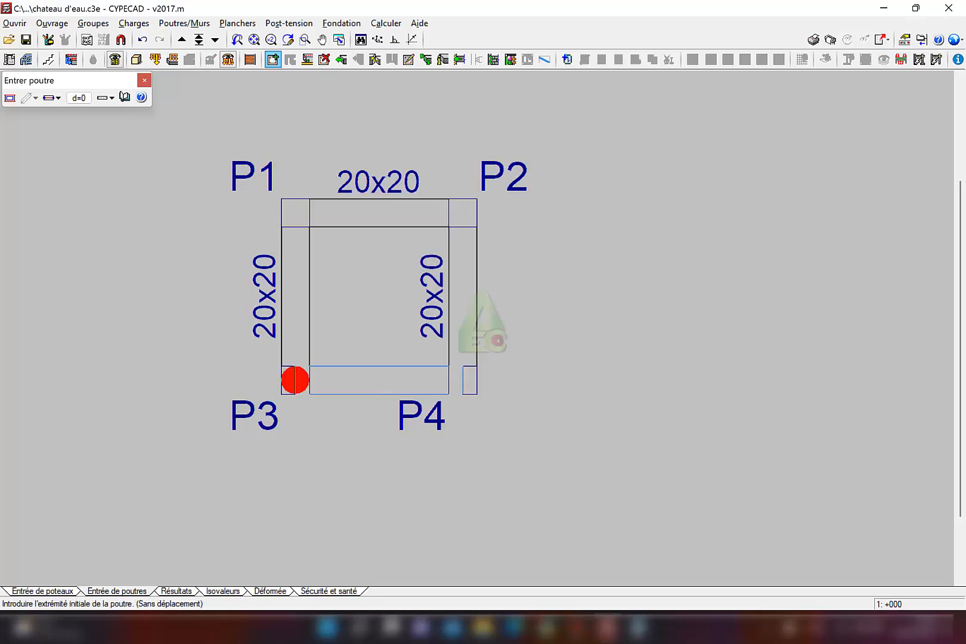
left_click(678, 141)
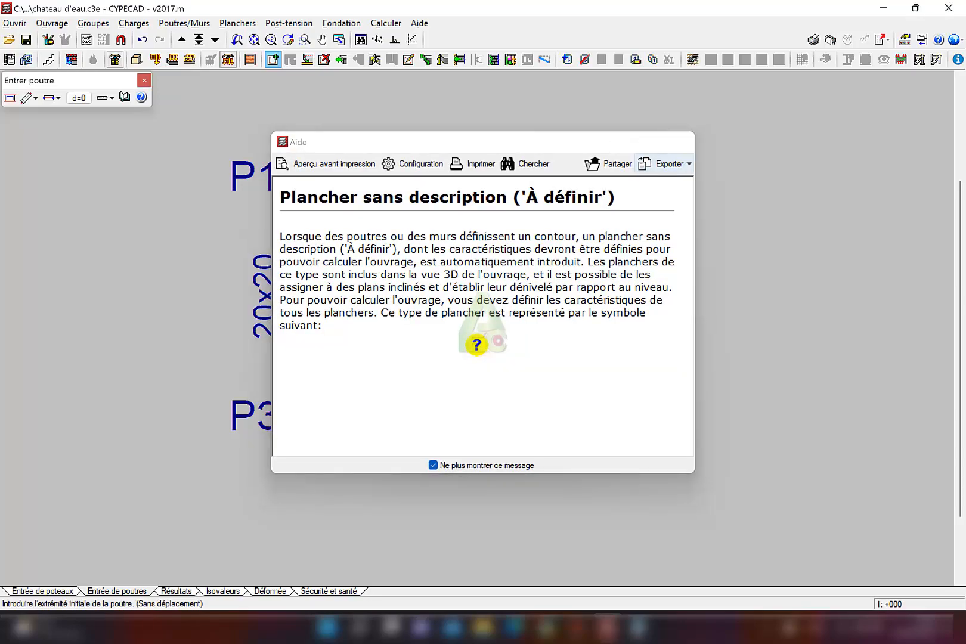
left_click(584, 60)
left_click(387, 292)
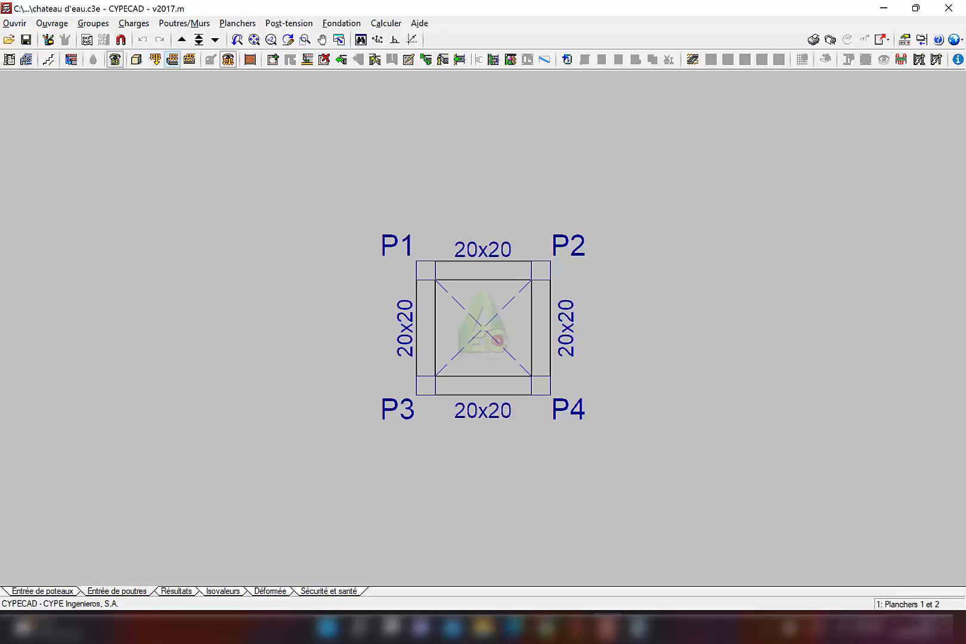
In group +600, draw a continuous closed chain of 20 x 20 cm beams through P1, P3, P4 and P2
left_click(182, 39)
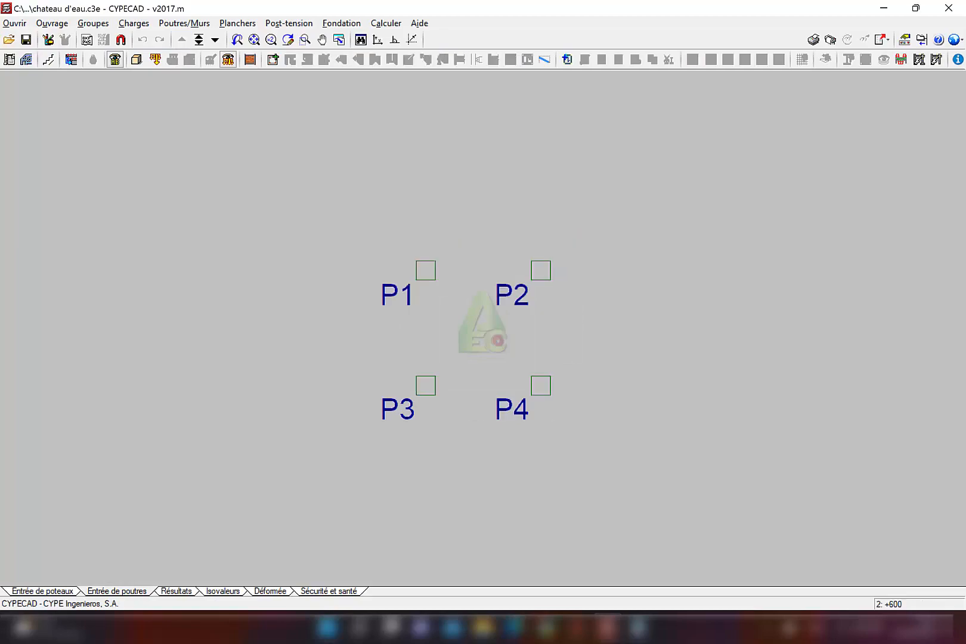
left_click(273, 59)
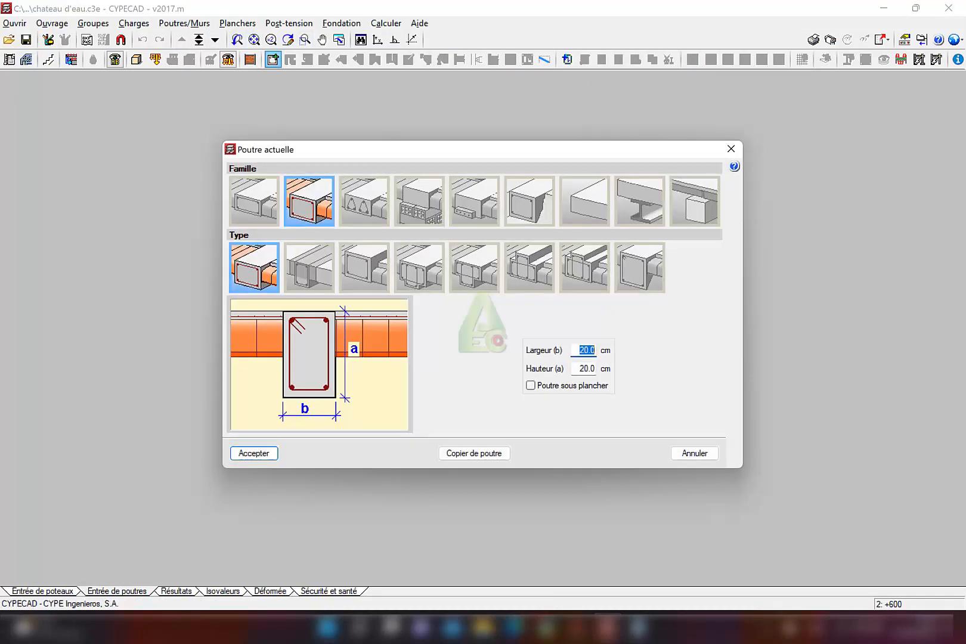
key("Return")
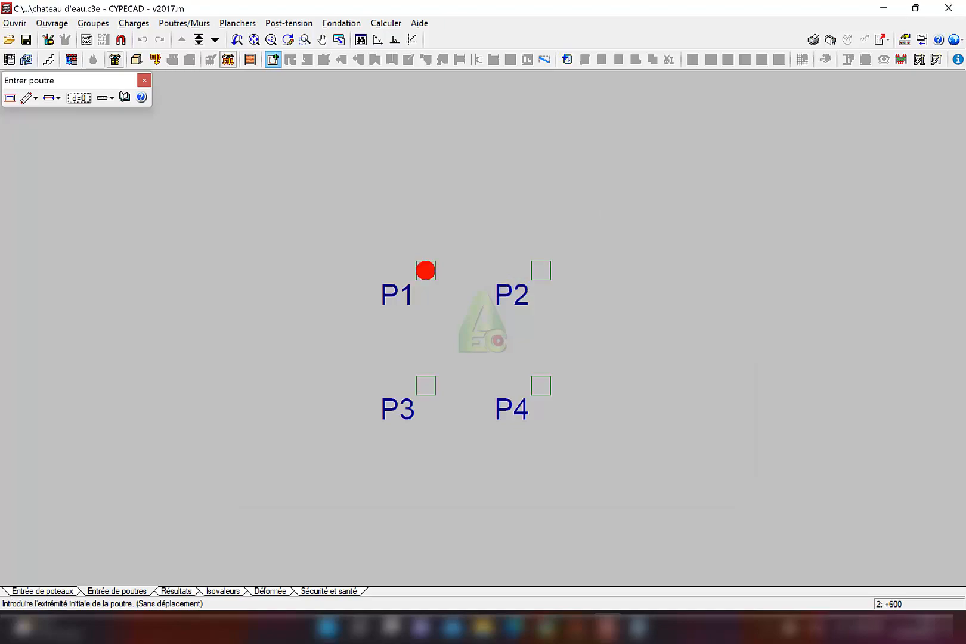
left_click(57, 97)
left_click(36, 97)
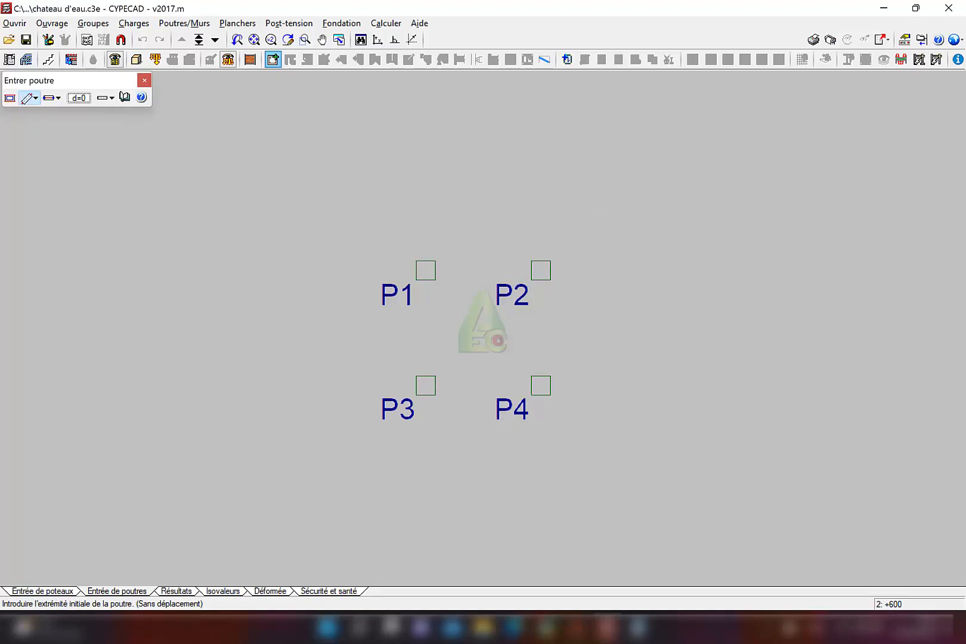
left_click(54, 130)
left_click(425, 270)
left_click(425, 384)
left_click(540, 384)
left_click(540, 270)
left_click(425, 269)
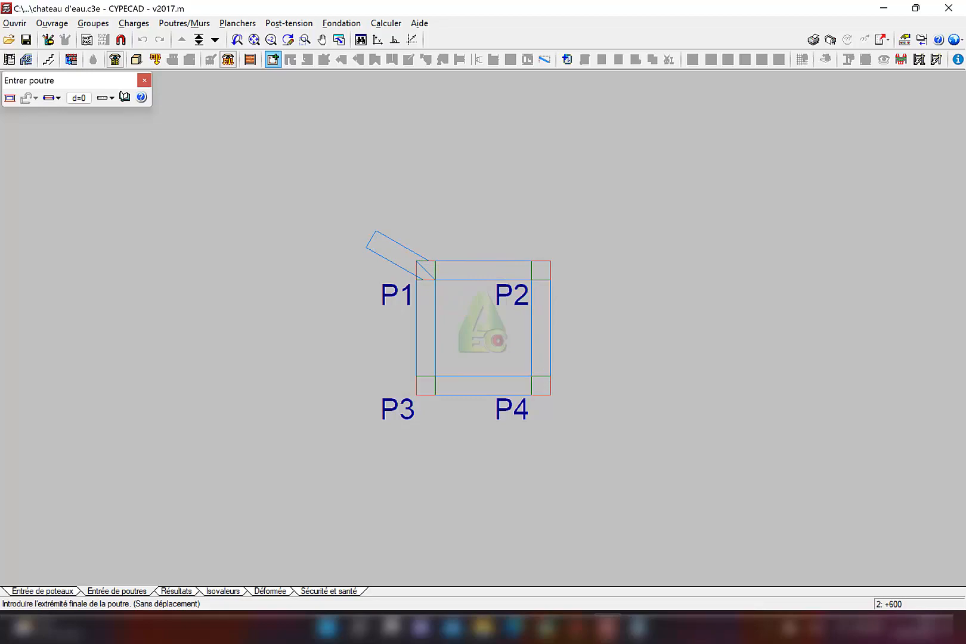
right_click(384, 222)
left_click(432, 244)
Fill the +600 panel with a 15 cm Planchers-dalles slab reinforced parallel to a beam, and check the structure in 3D
scroll(438, 285, "down", 1)
middle_click_drag(438, 285, 342, 253)
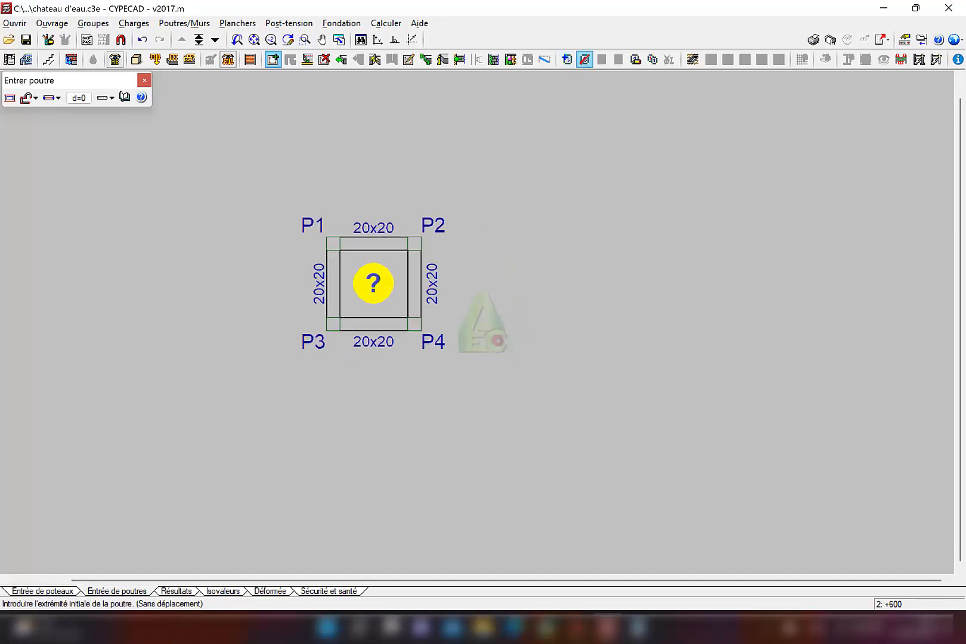
left_click(567, 59)
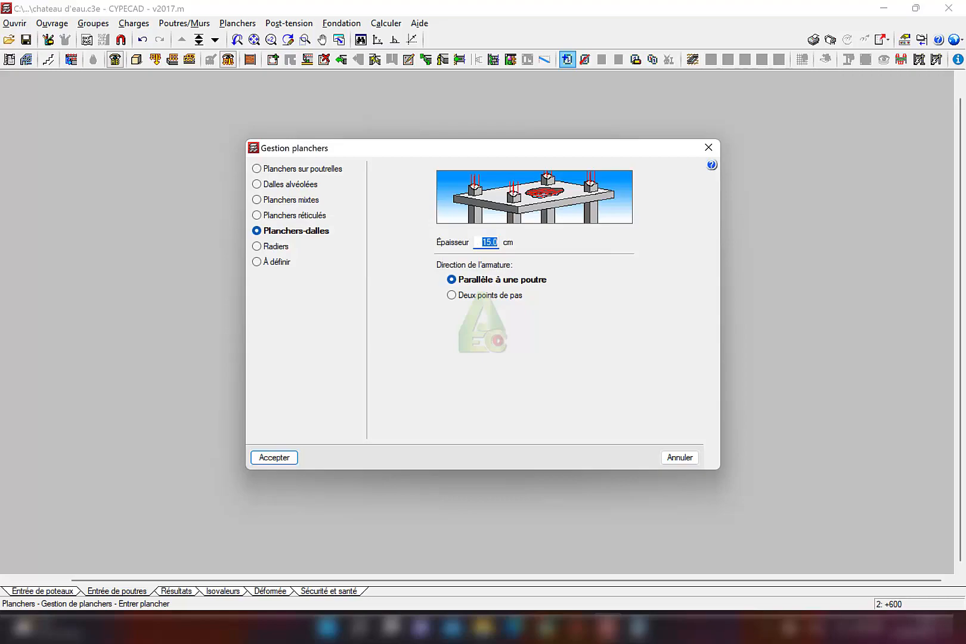
key("Return")
scroll(393, 341, "up", 1)
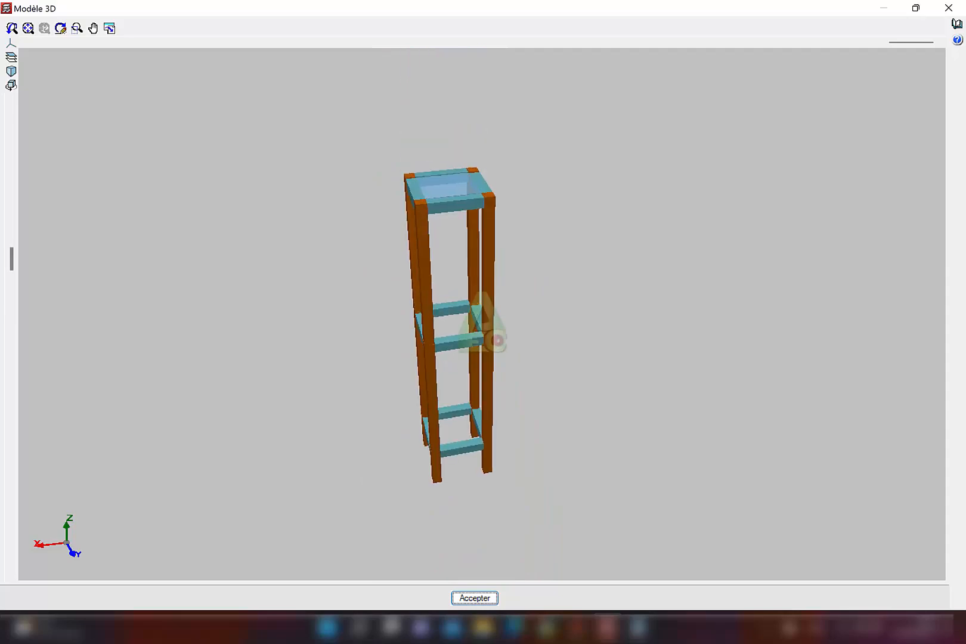
key("Return")
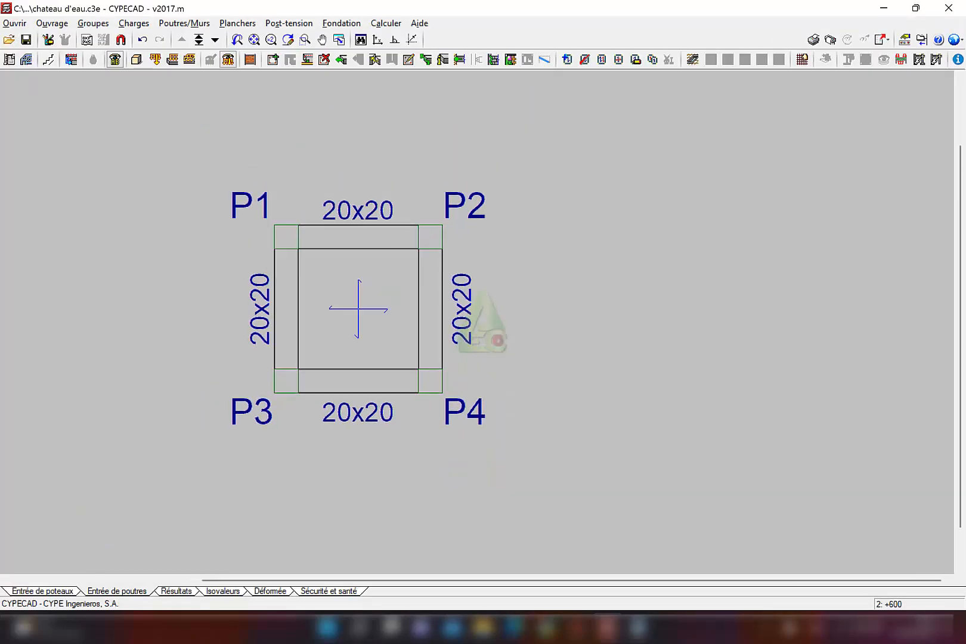
On the Fondation level, outline a square raft around the four columns using slab-edge elements instead of drop beams
left_click(51, 23)
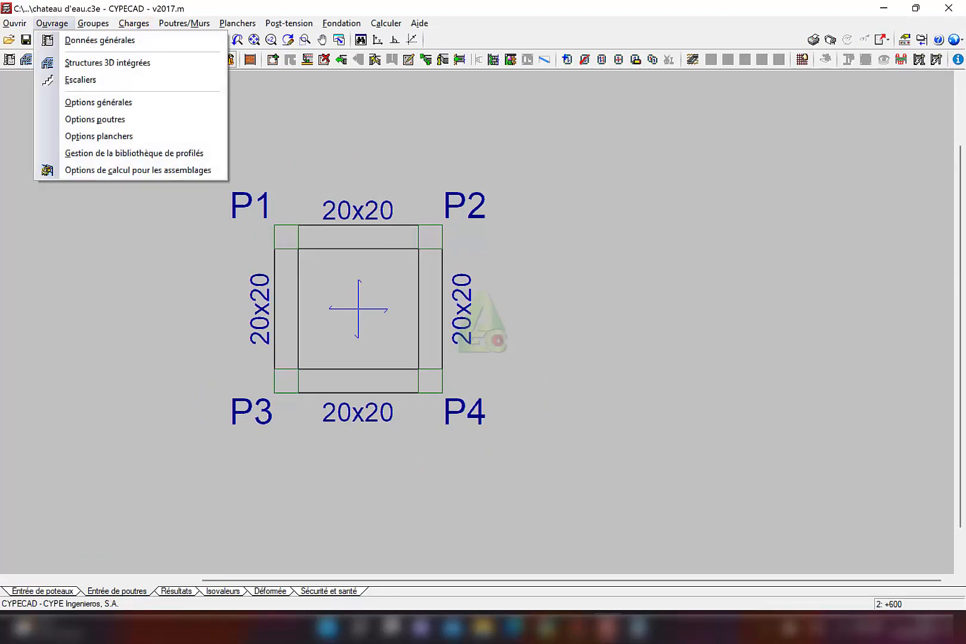
left_click(52, 41)
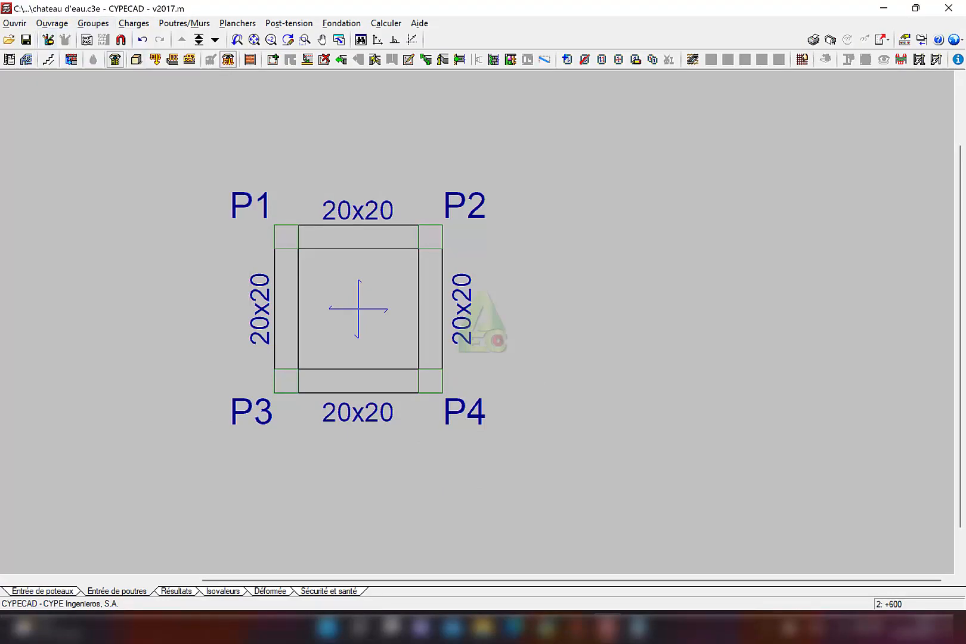
left_click(215, 40)
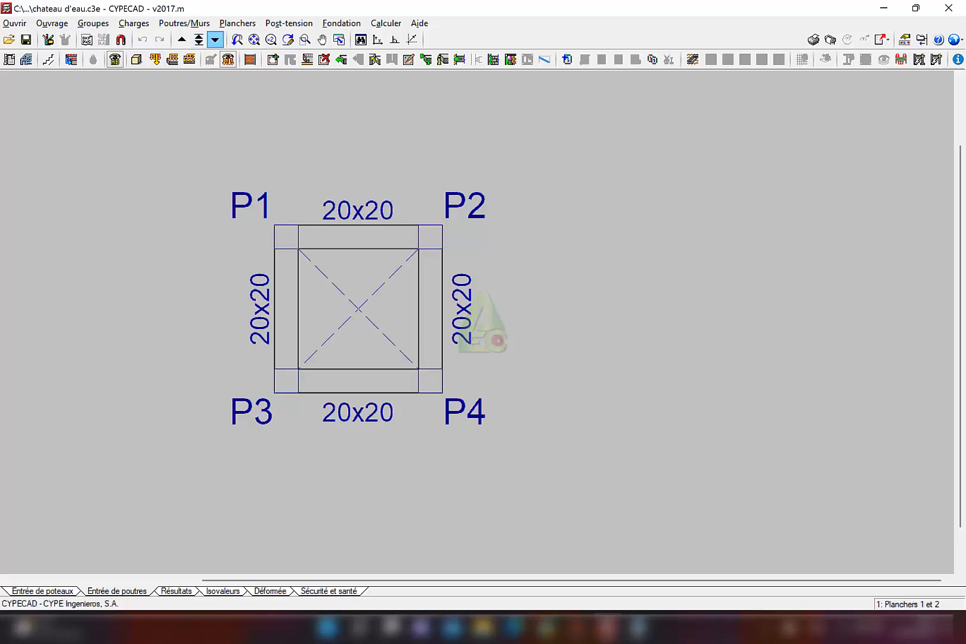
left_click(215, 39)
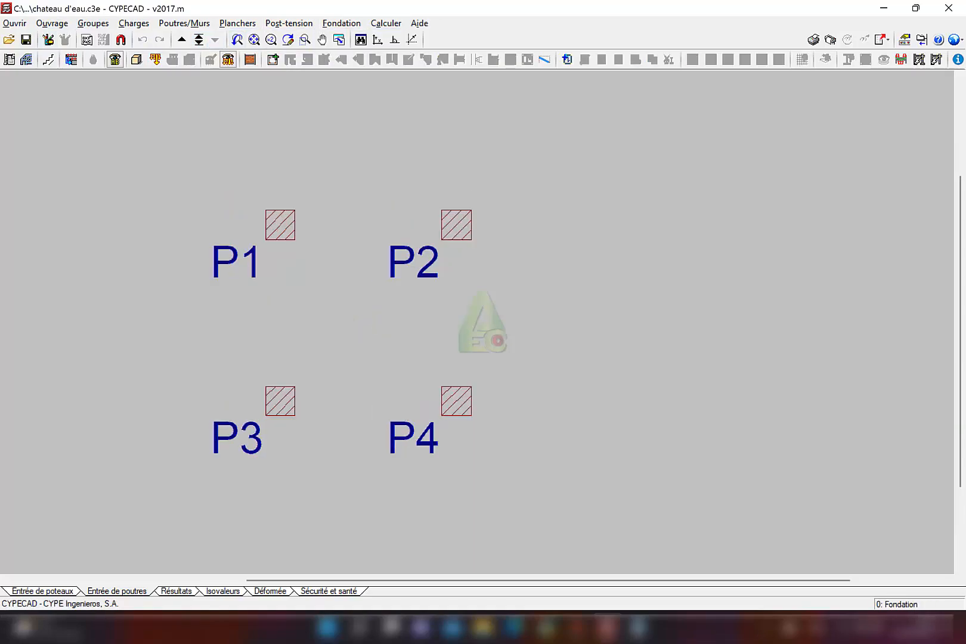
left_click(273, 60)
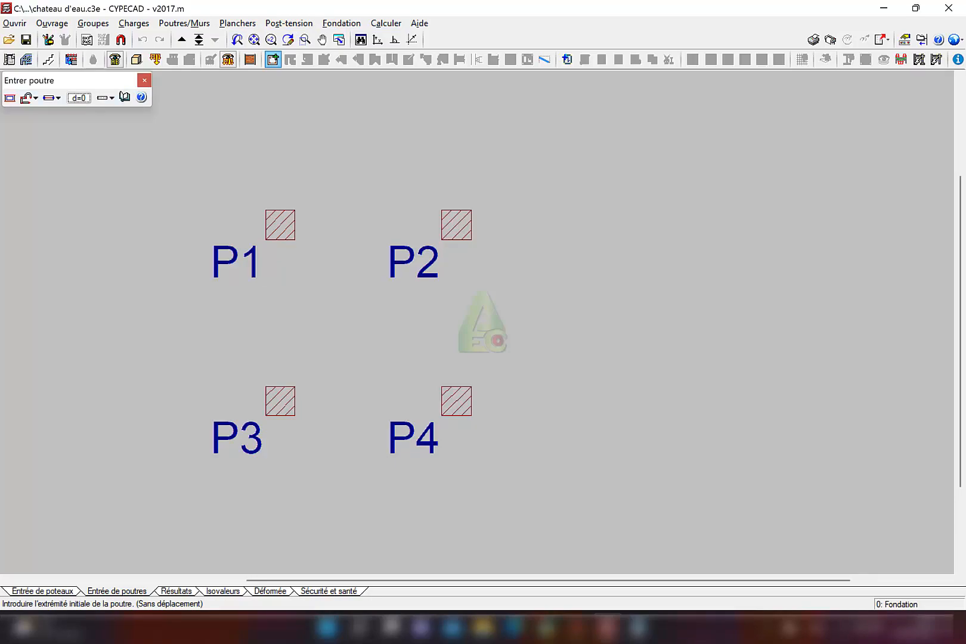
left_click(10, 98)
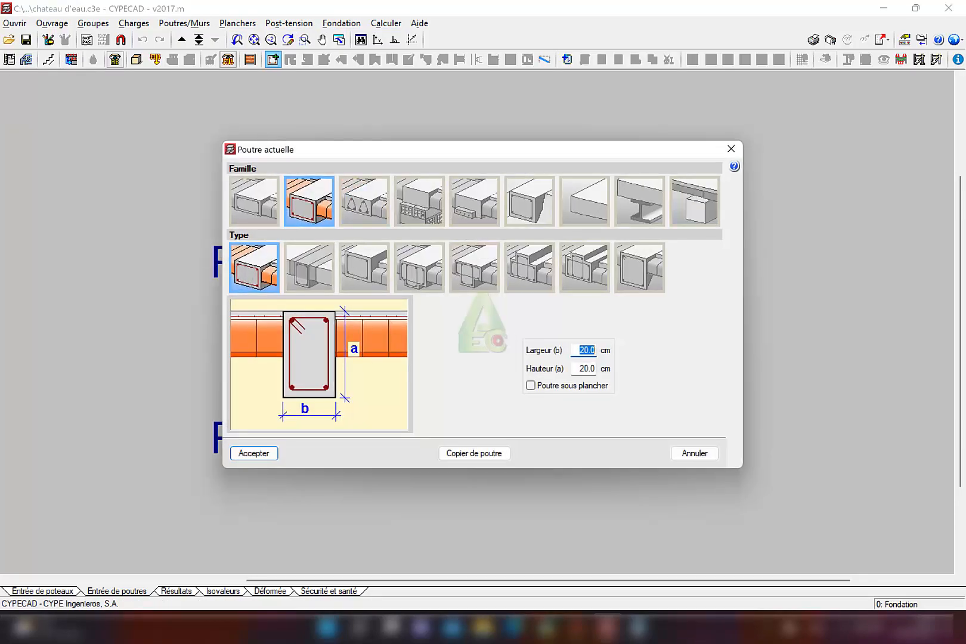
left_click(584, 201)
left_click(309, 267)
left_click(271, 453)
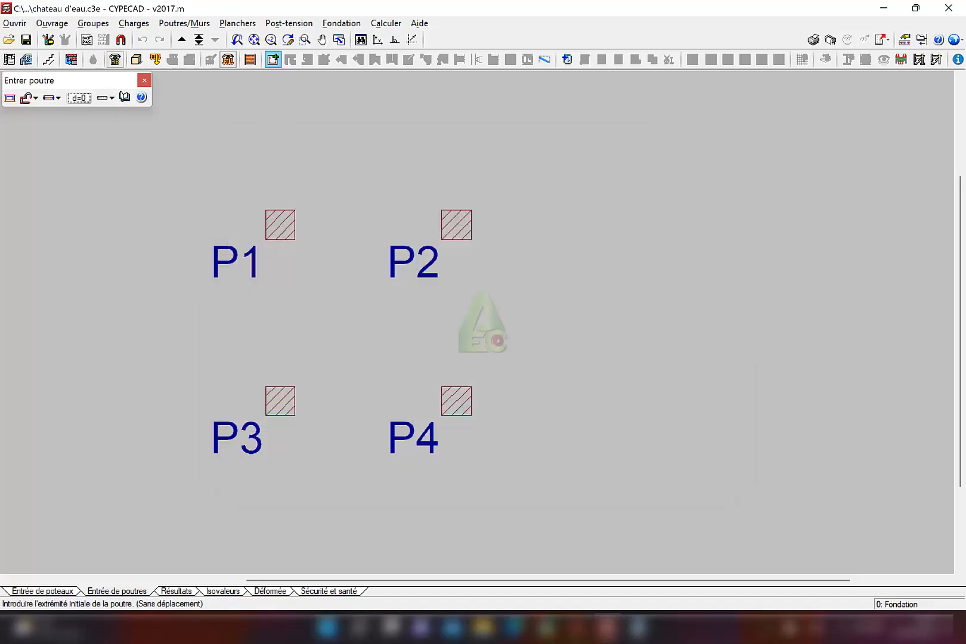
scroll(308, 214, "up", 1)
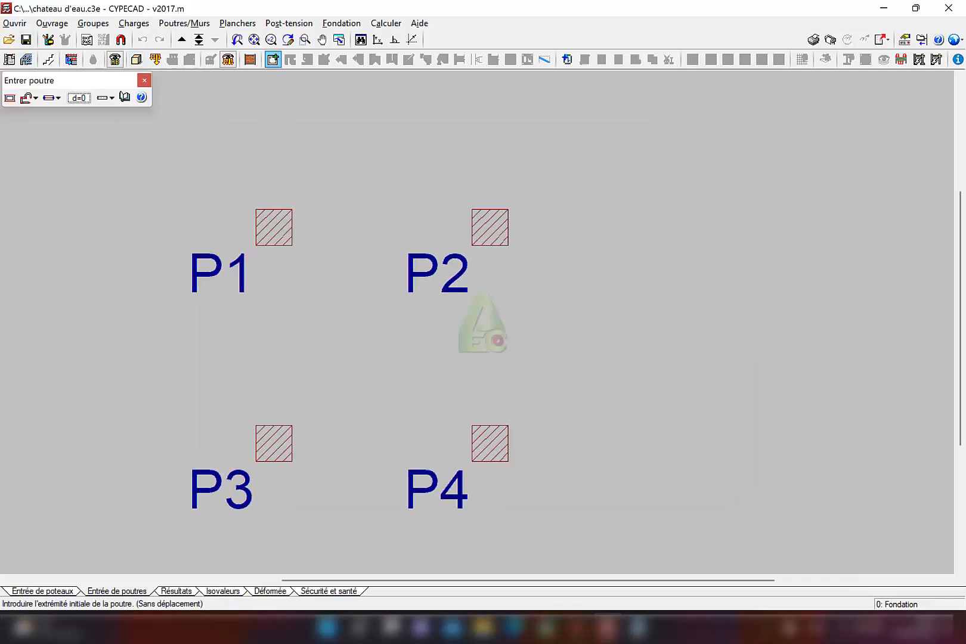
left_click(274, 227)
left_click(489, 227)
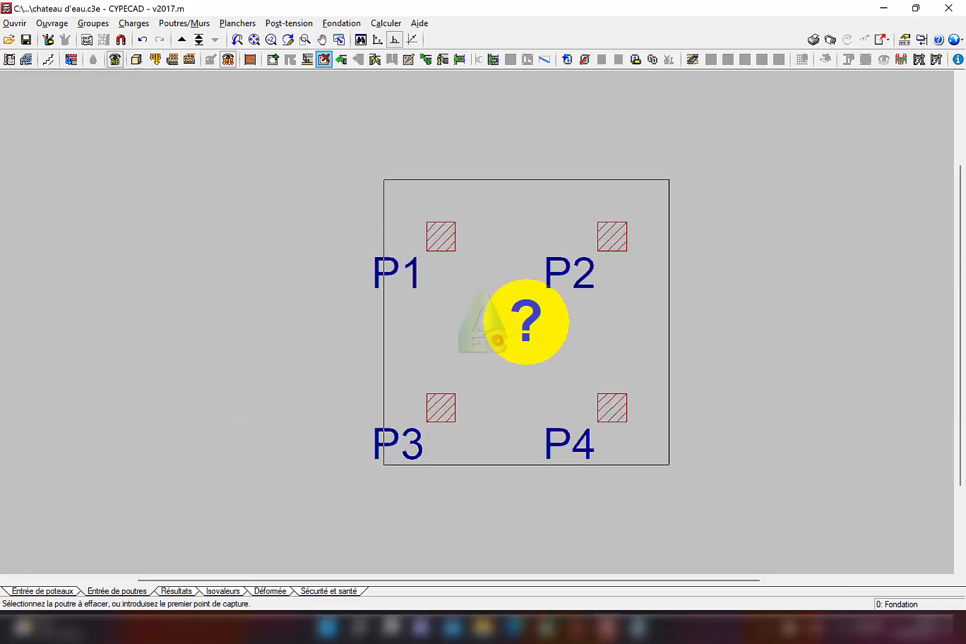
Define a 15 cm Radiers floor with admissible stresses of 0.3 MPa for durable and 0.45 MPa for seismic and accidental situations
left_click(567, 59)
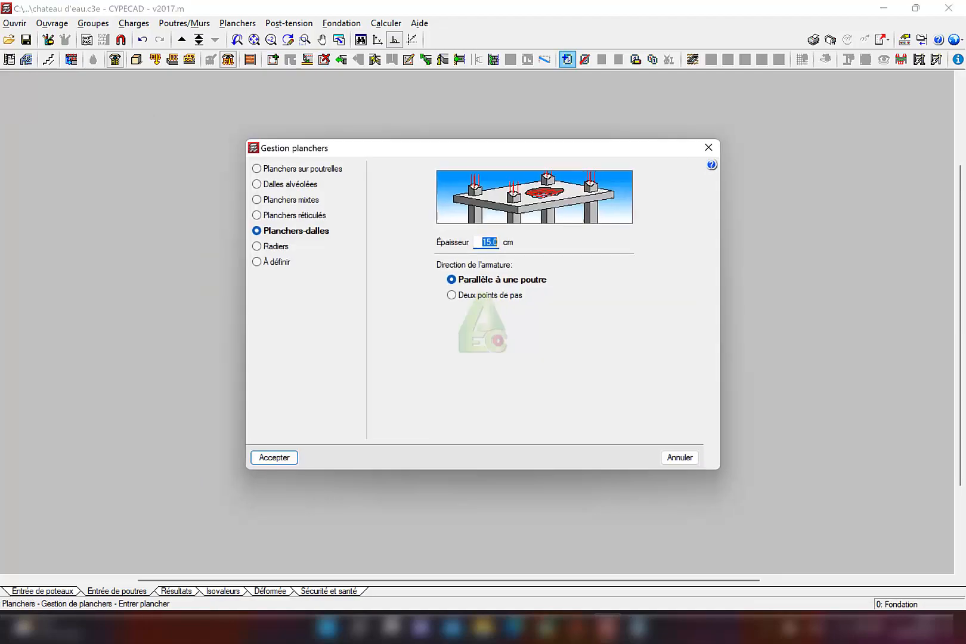
left_click(257, 246)
key("Tab")
left_click(584, 260)
left_click(589, 279)
left_click(629, 260)
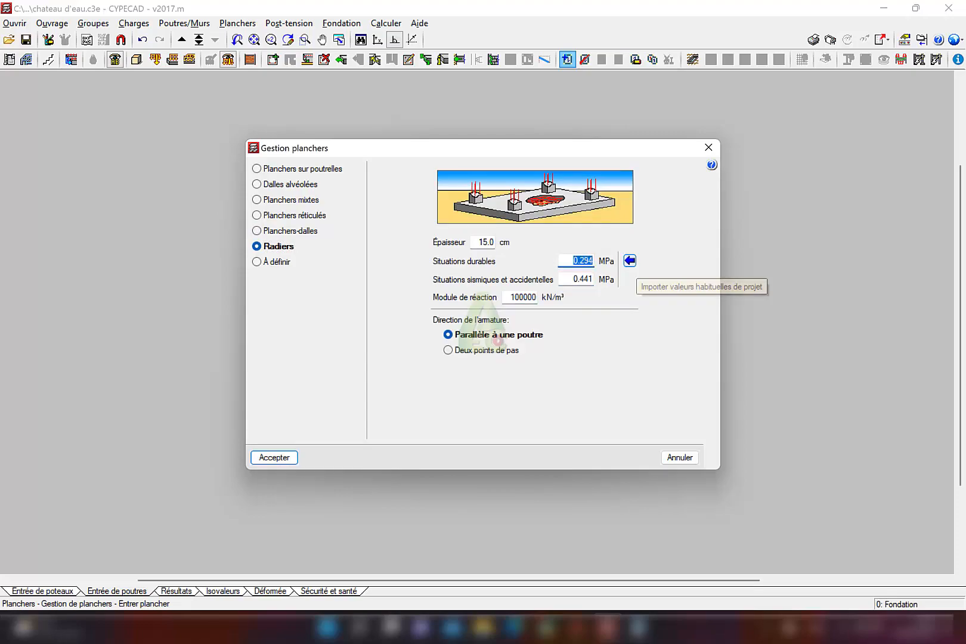
left_click(580, 261)
left_click_drag(580, 260, 593, 279)
type("3")
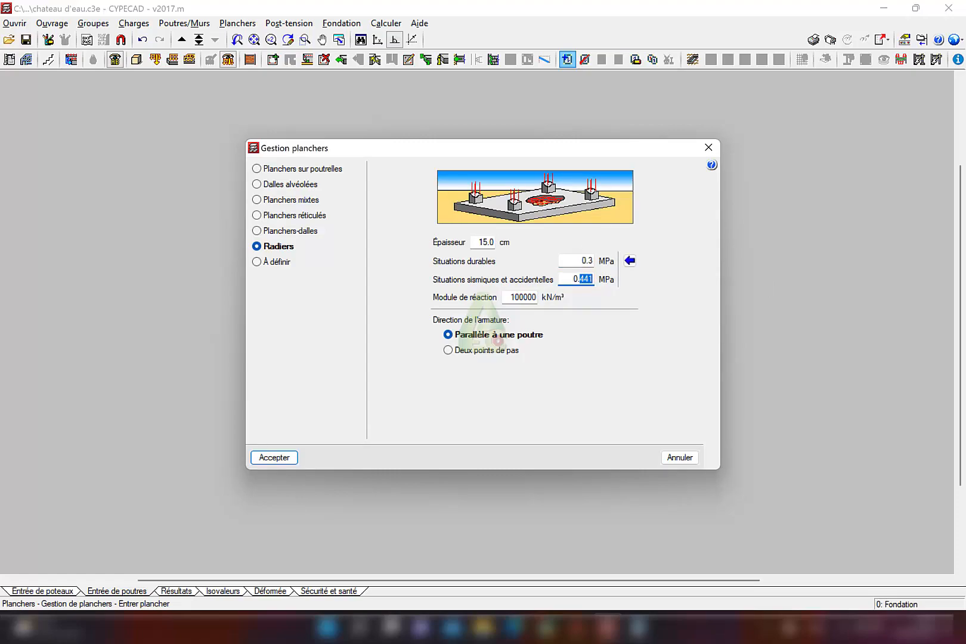
type("45")
left_click(578, 261)
left_click(511, 296)
key("Return")
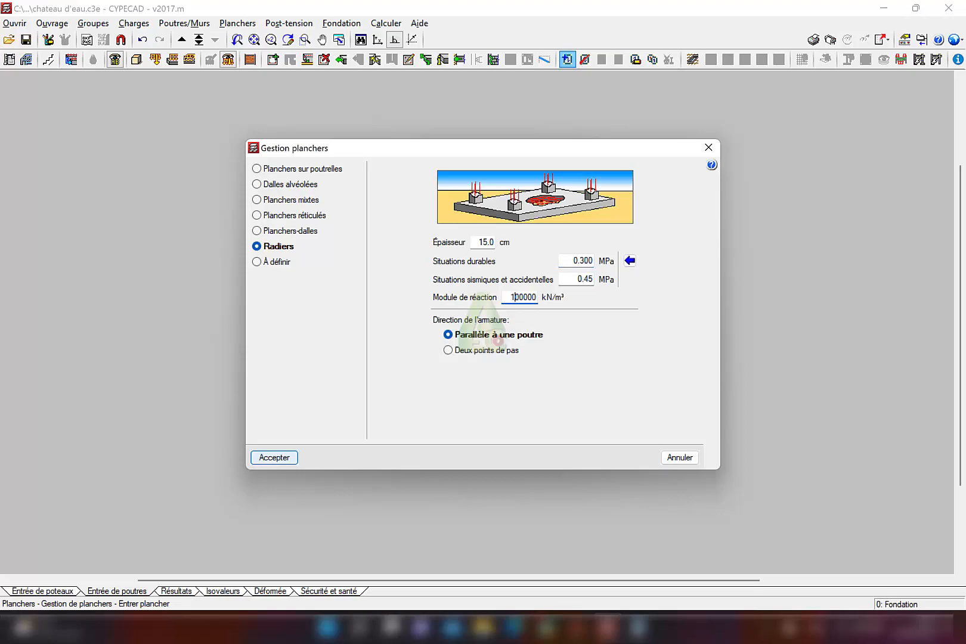
Place the Radiers floor in the outlined foundation panel, with its reinforcement running parallel to a raft edge
left_click(525, 322)
left_click(525, 322)
left_click(572, 325)
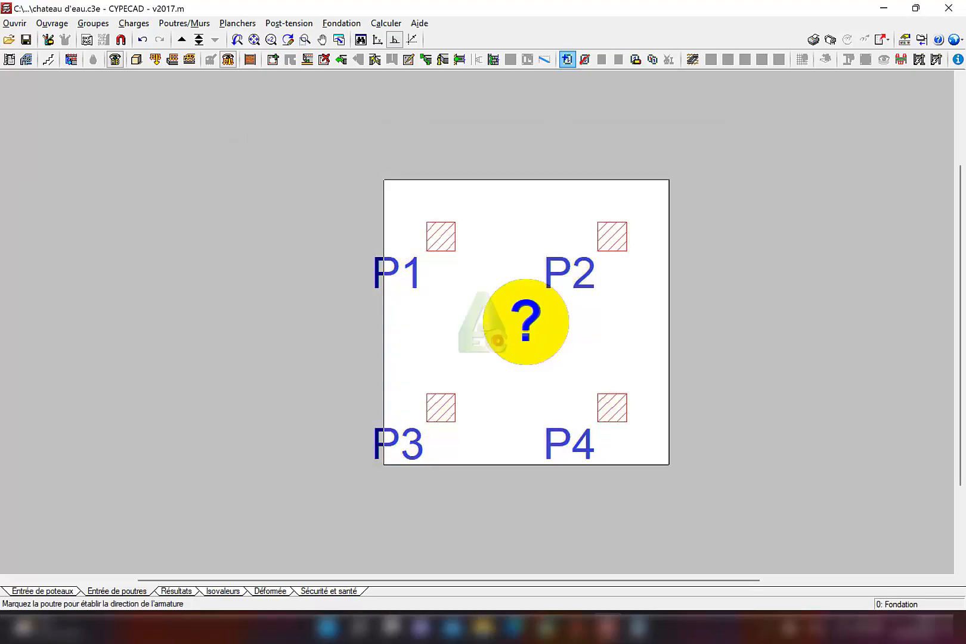
left_click(665, 325)
scroll(481, 350, "down", 3)
middle_click_drag(481, 349, 309, 357)
scroll(309, 357, "up", 1)
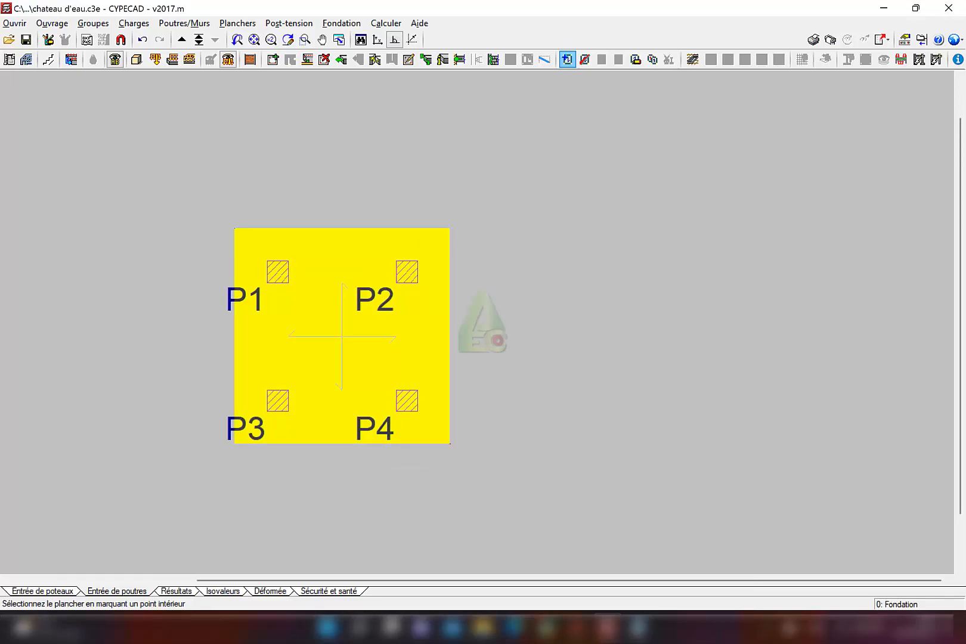
scroll(287, 337, "up", 2)
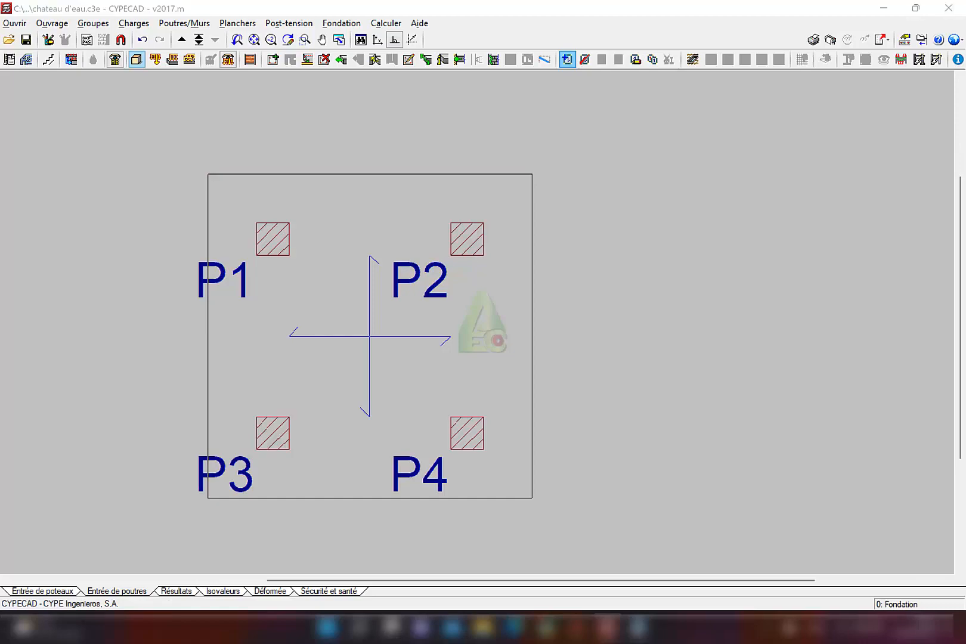
Inspect the columns, beams and new raft in the 3D model from several angles, and close the view
left_click(137, 59)
scroll(481, 314, "down", 2)
left_click_drag(430, 358, 365, 283)
scroll(482, 315, "down", 2)
left_click_drag(482, 314, 453, 351)
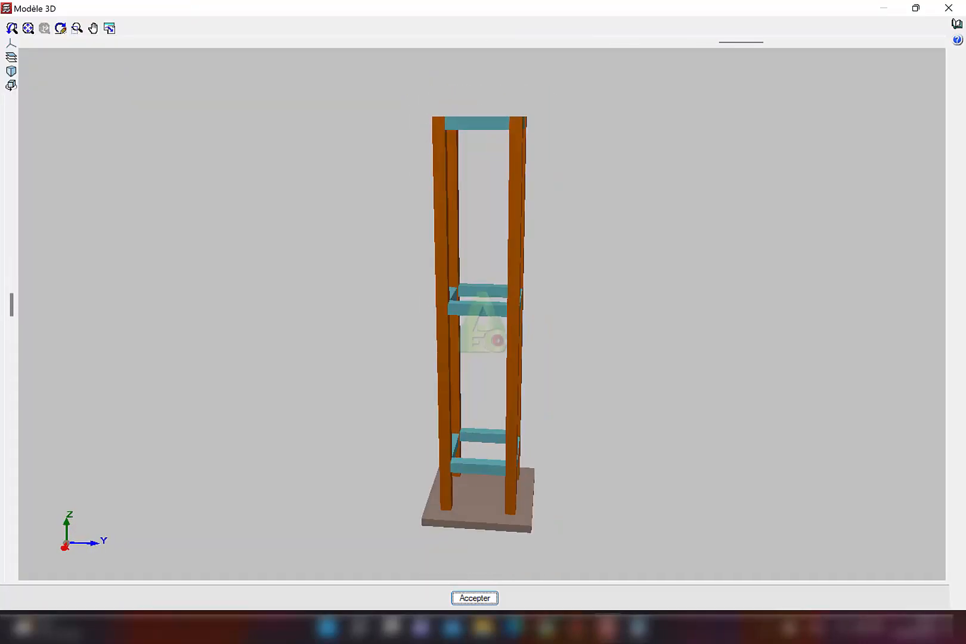
left_click(947, 8)
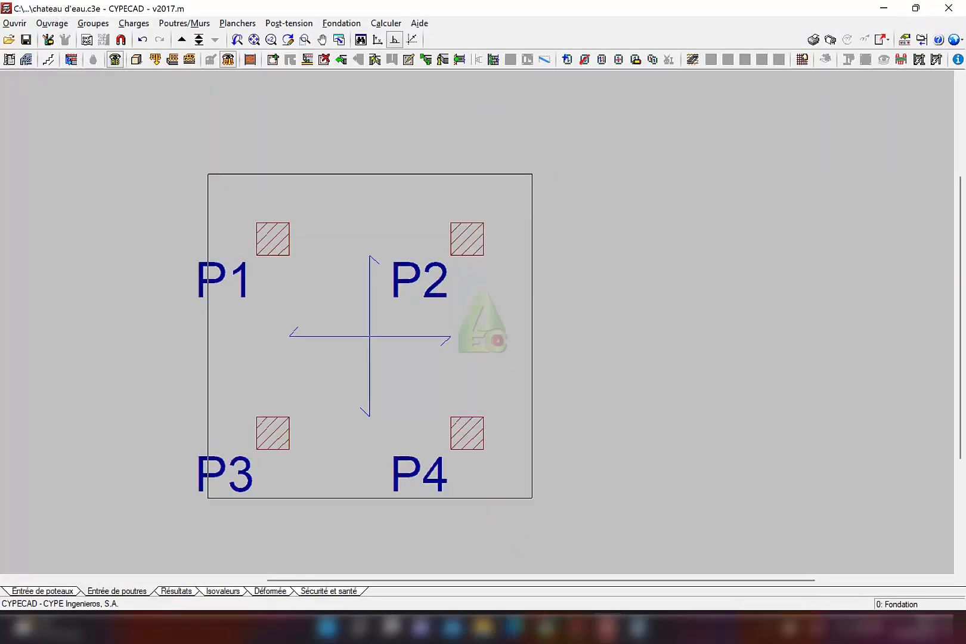
Read the incident report on the columns' external fixity and set columns P1 and P3 to Sans liaison extérieure
left_click(43, 591)
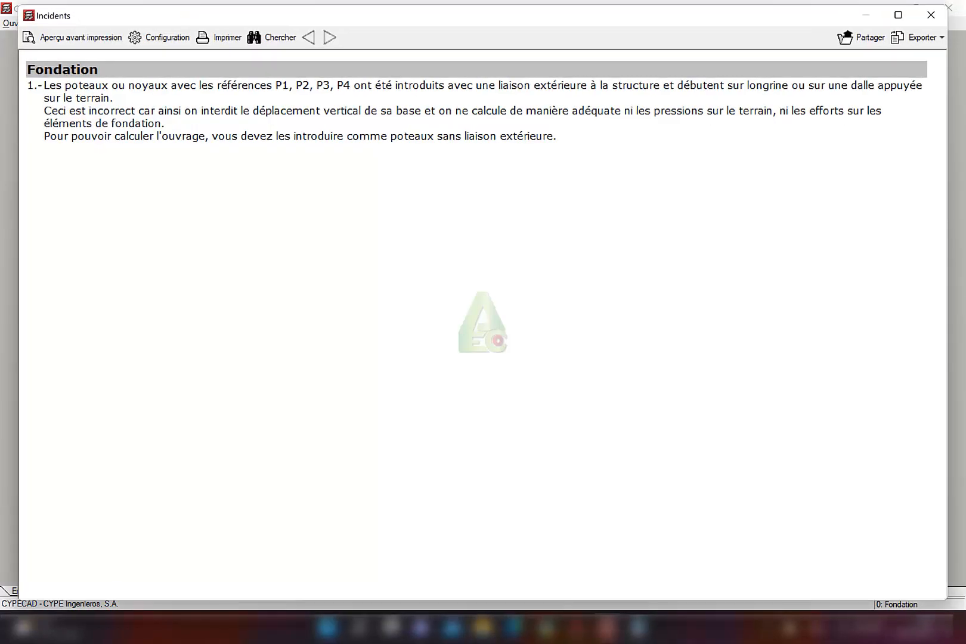
left_click_drag(534, 85, 726, 86)
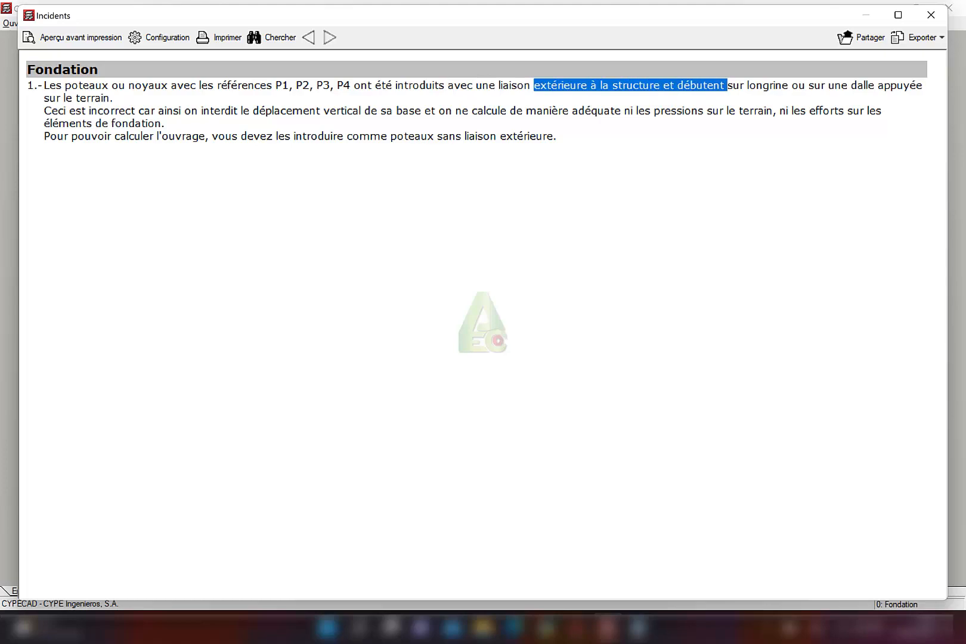
left_click(930, 15)
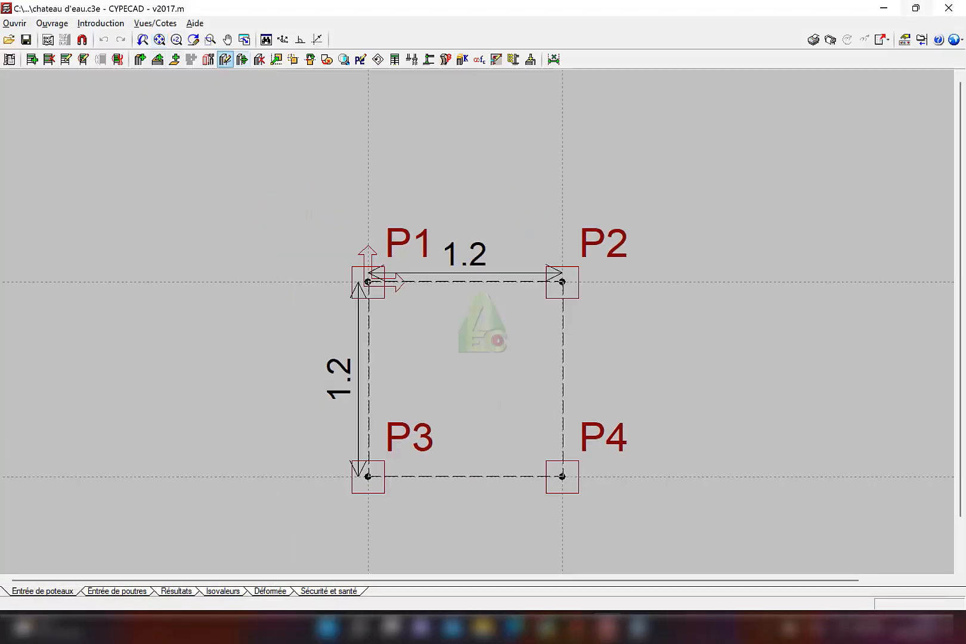
left_click(225, 59)
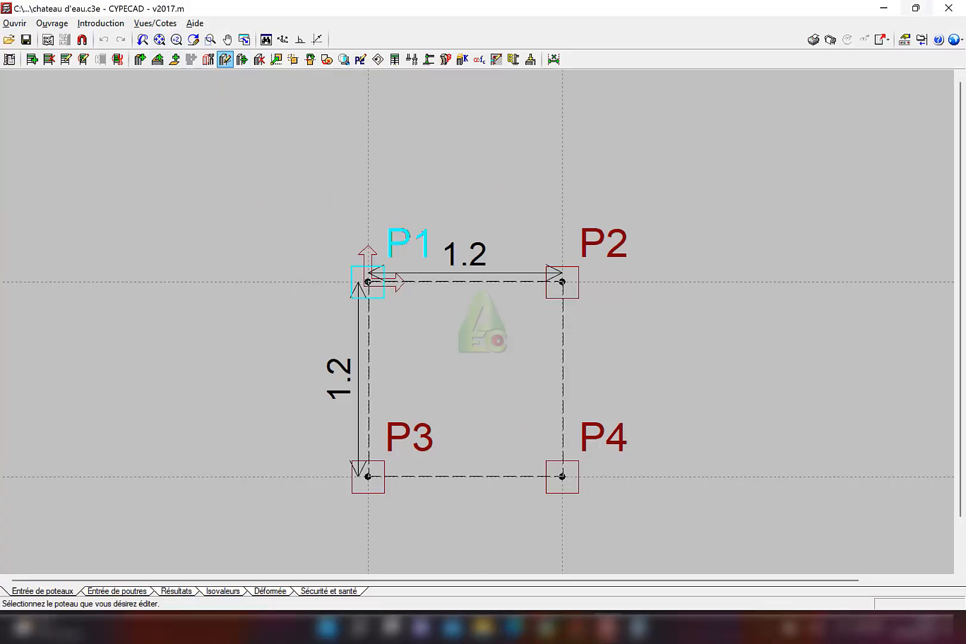
left_click(368, 282)
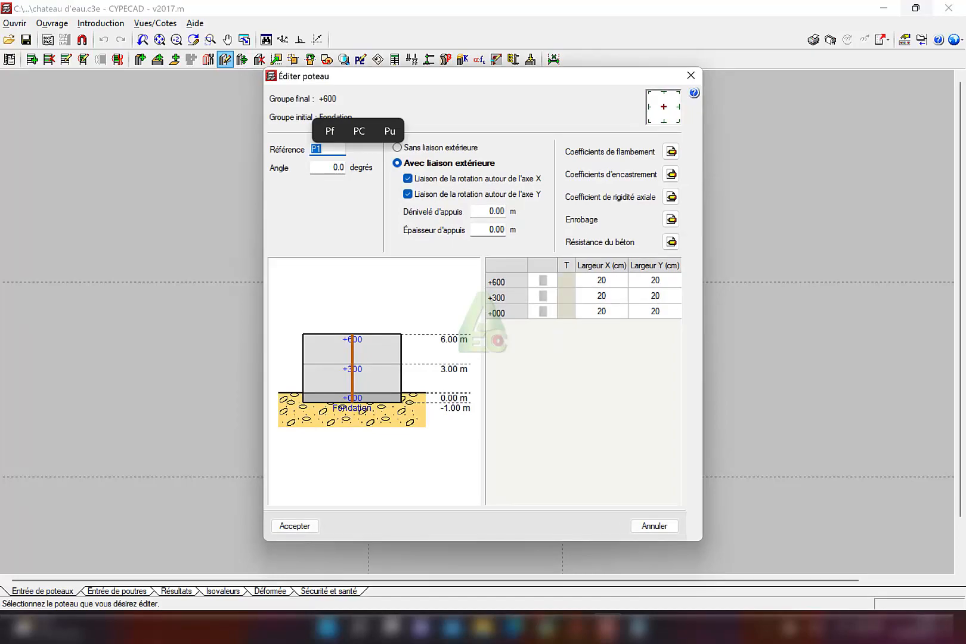
left_click(439, 148)
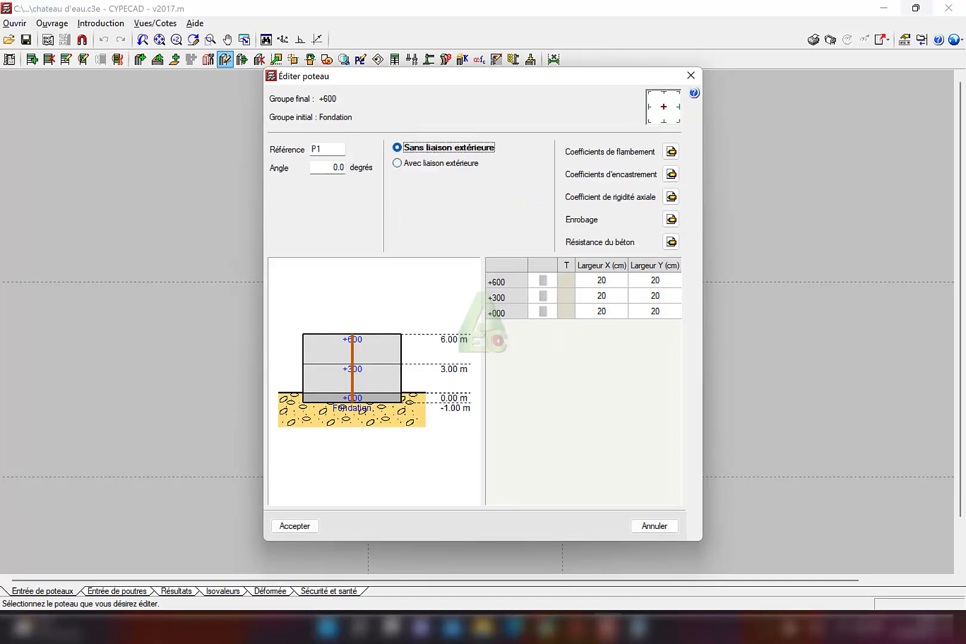
left_click(294, 526)
left_click(368, 477)
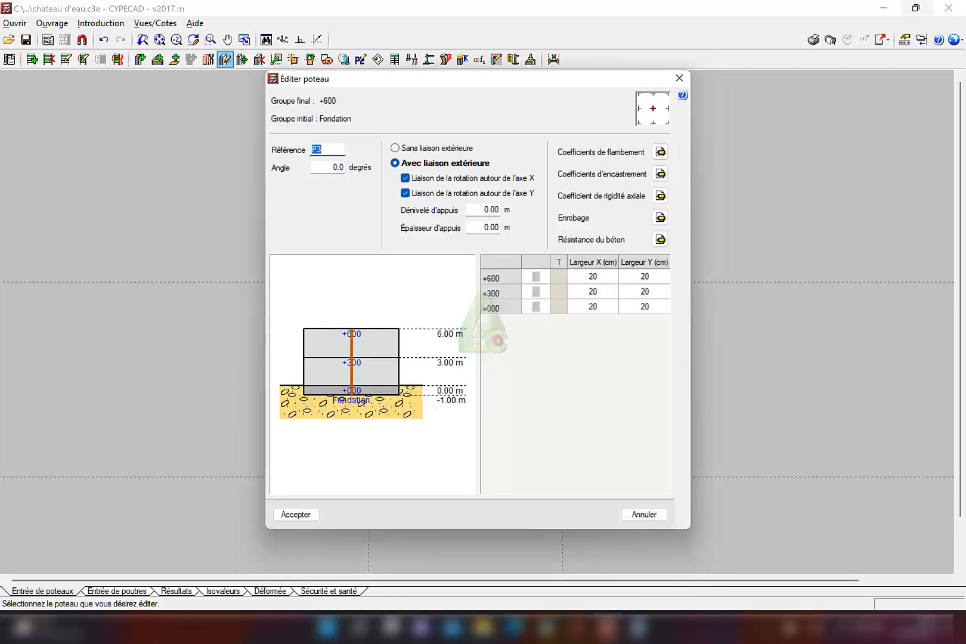
left_click(418, 148)
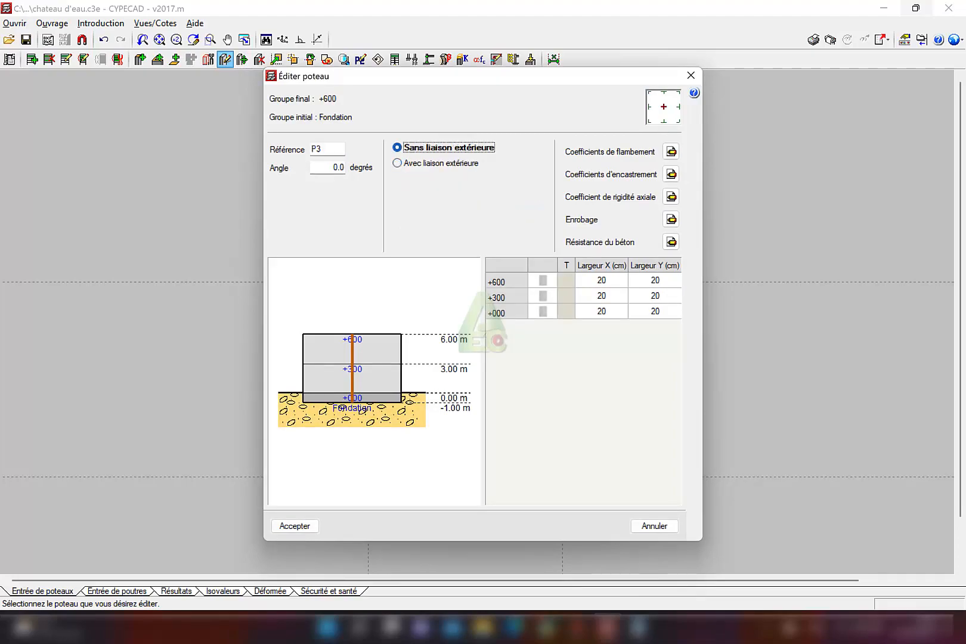
left_click(294, 526)
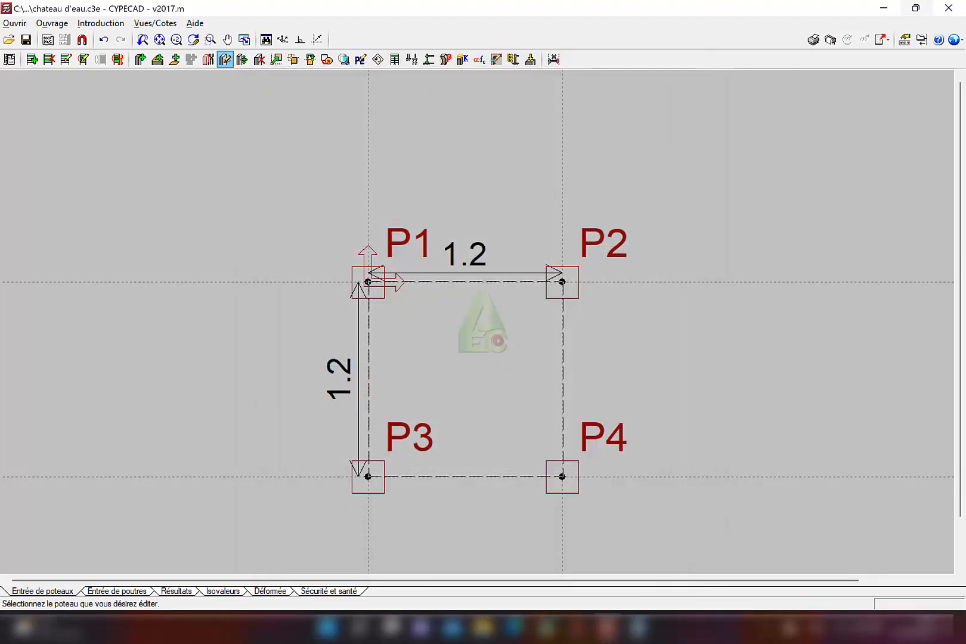
Calculate the structure without dimensioning the foundation, accepting the group loads as defined, and read the calculation error report
scroll(176, 321, "down", 2)
left_click(117, 590)
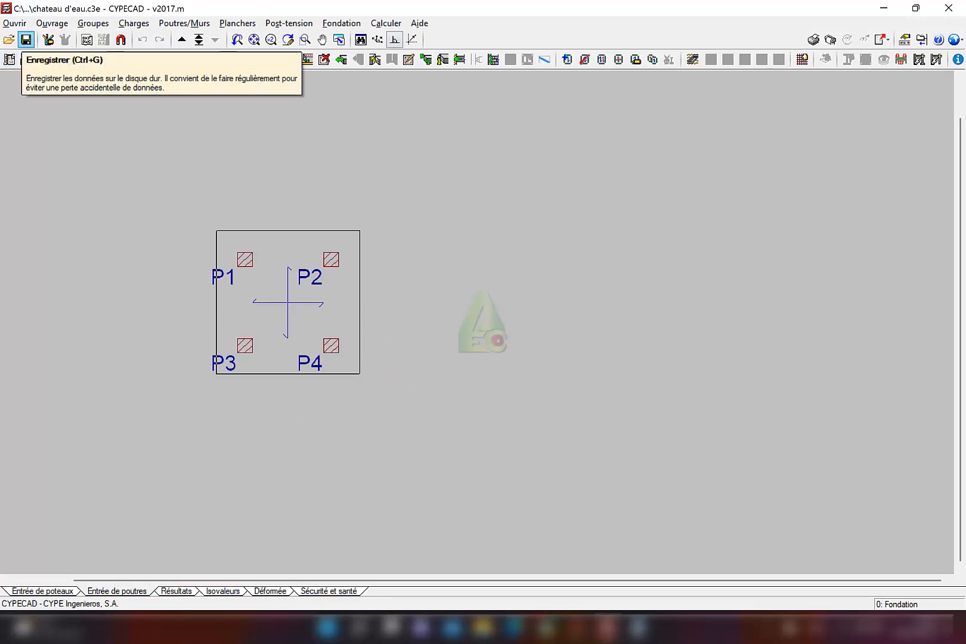
left_click(386, 22)
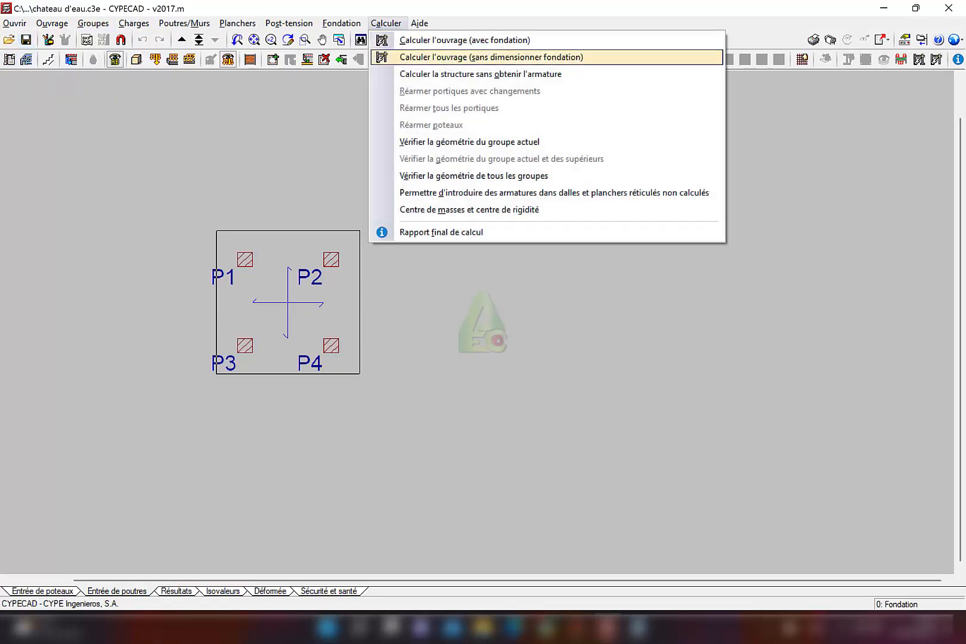
key("Return")
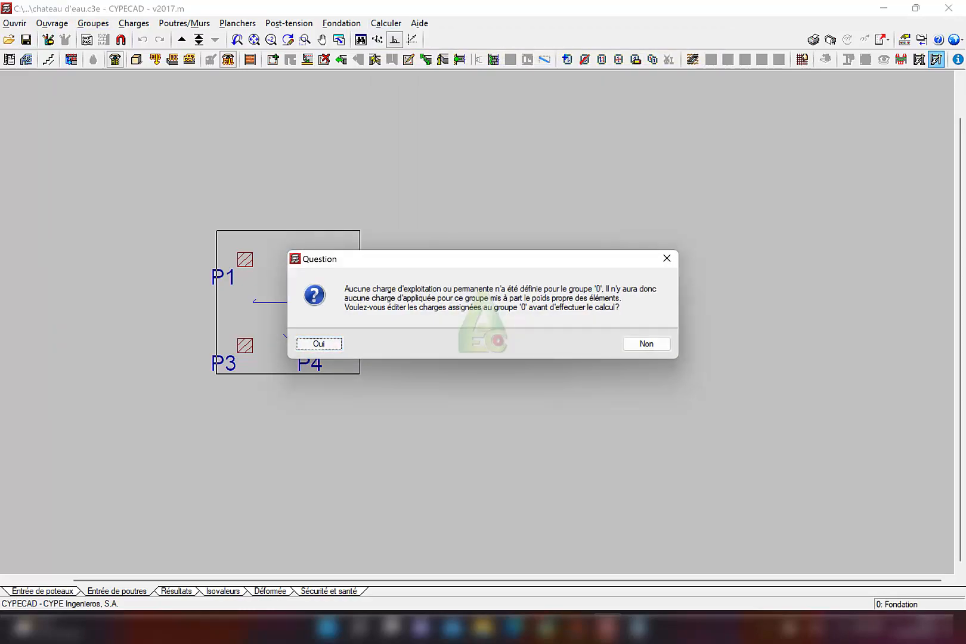
key("Return")
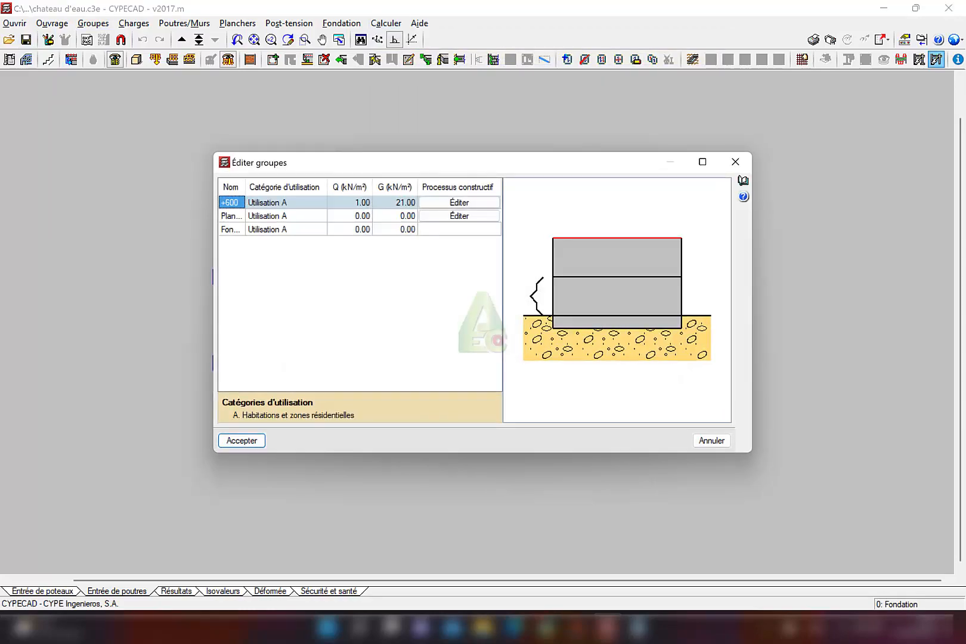
key("Return")
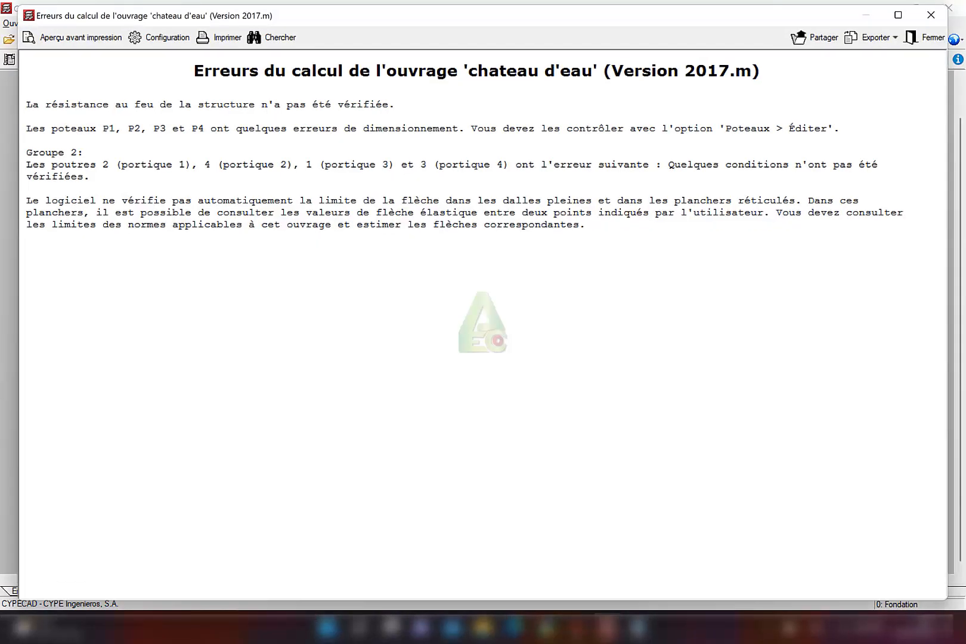
mouse_move(26, 129)
left_mouse_down()
mouse_move(26, 198)
mouse_move(26, 151)
left_mouse_up()
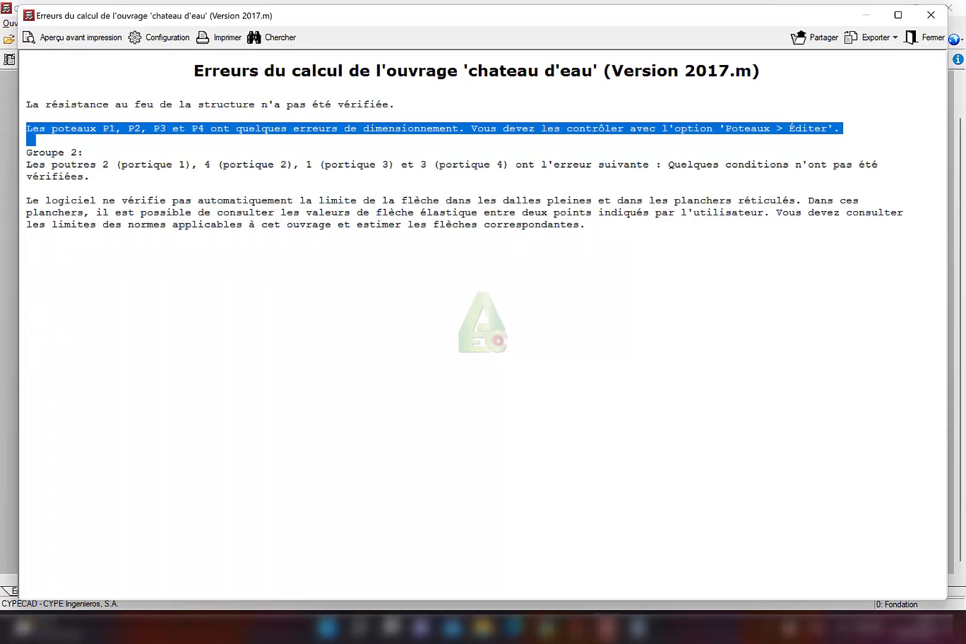
key("Escape")
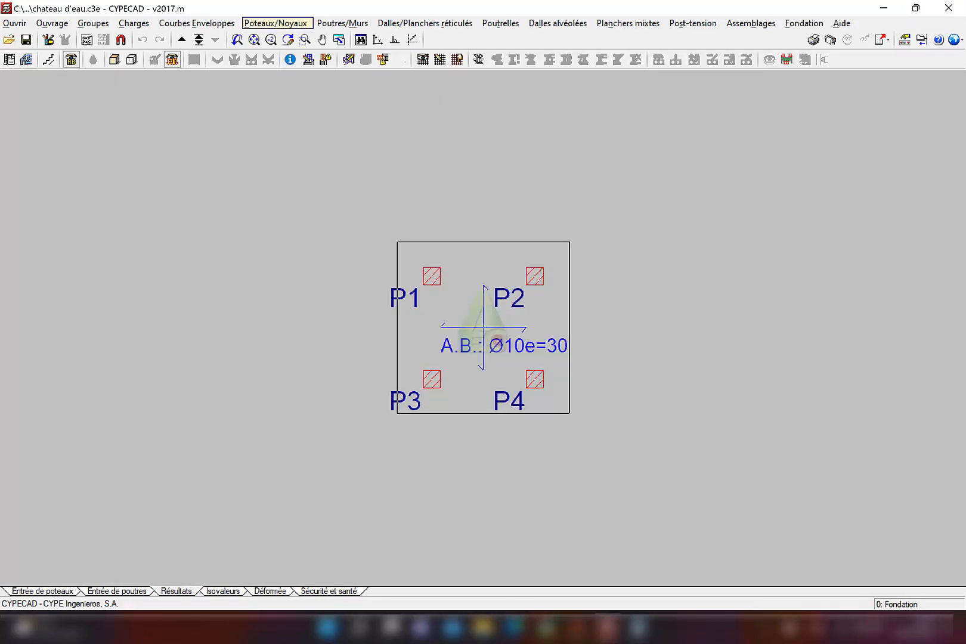
Open the column editor for P1 and examine the longitudinal reinforcement in the Fondation row
left_click(308, 60)
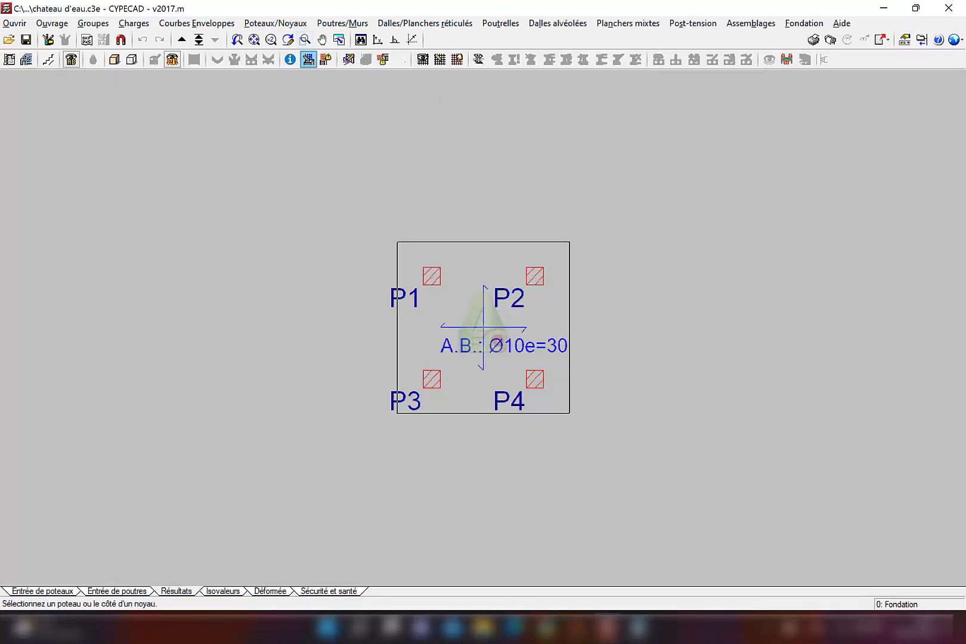
left_click(431, 276)
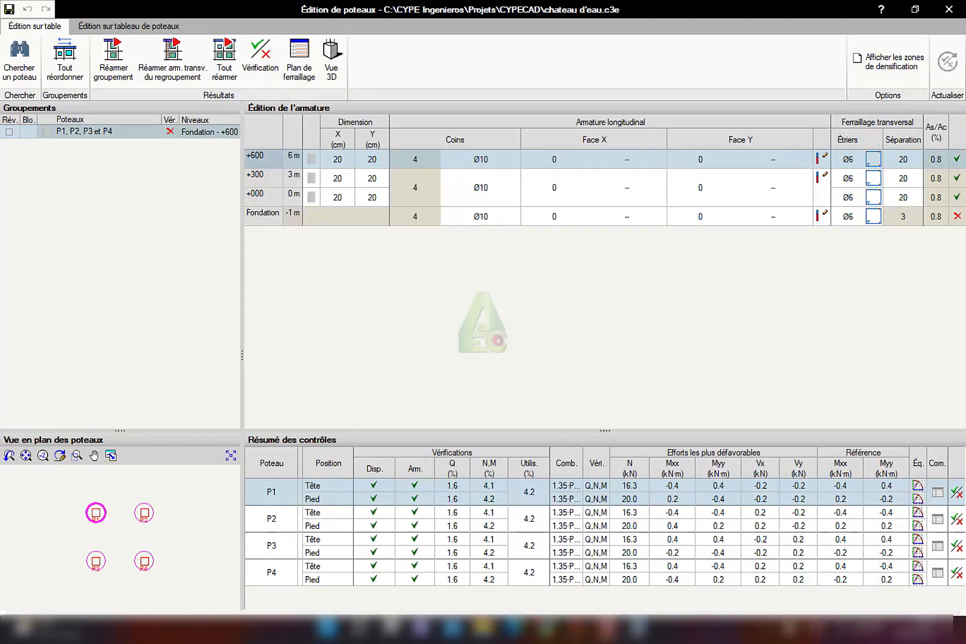
left_click(480, 217)
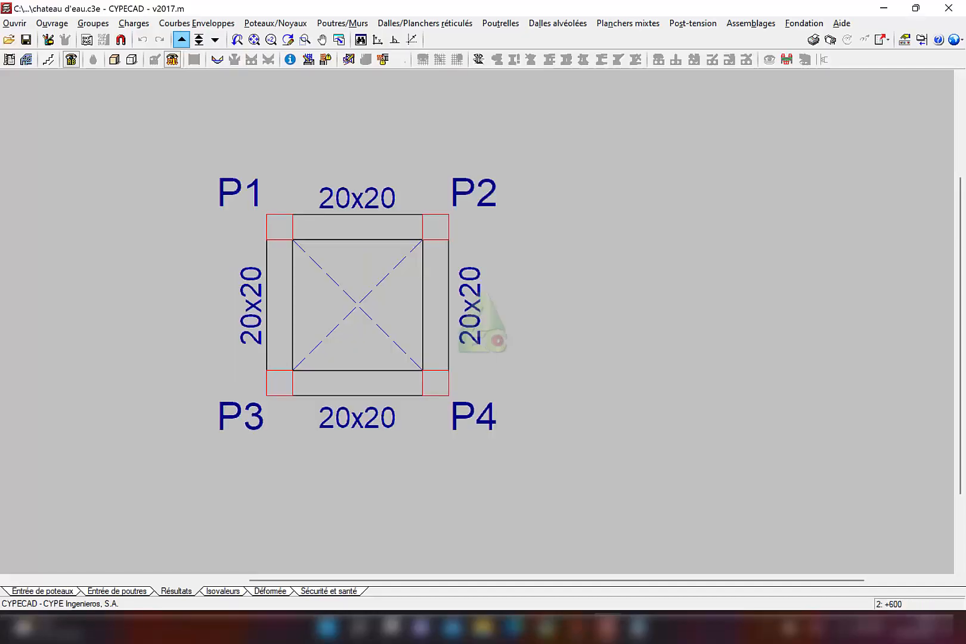
Open the +600 beam between P1 and P2 for editing, and show its plan view and transverse reinforcement area graph
left_click(181, 39)
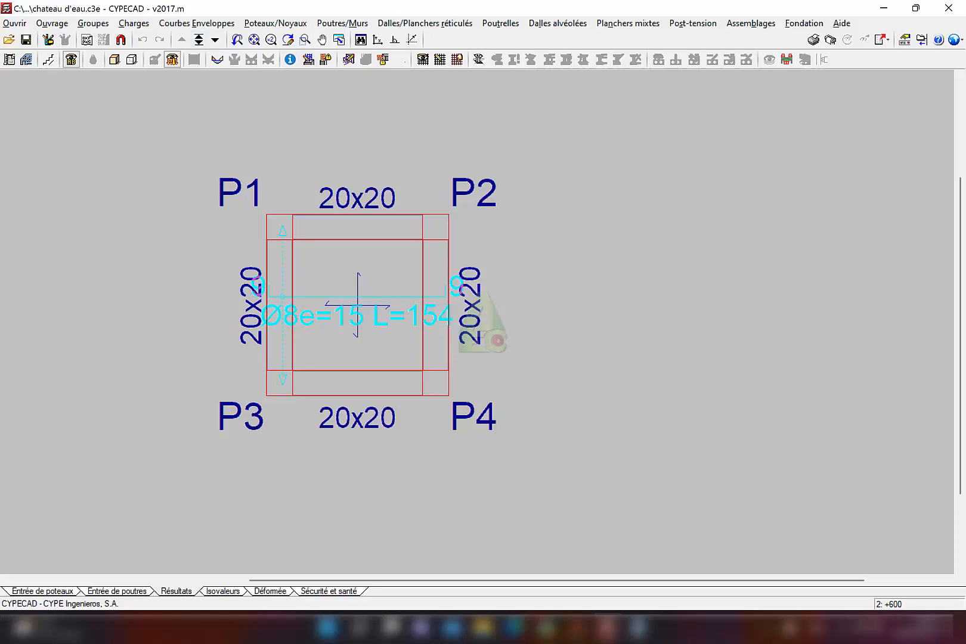
left_click(348, 60)
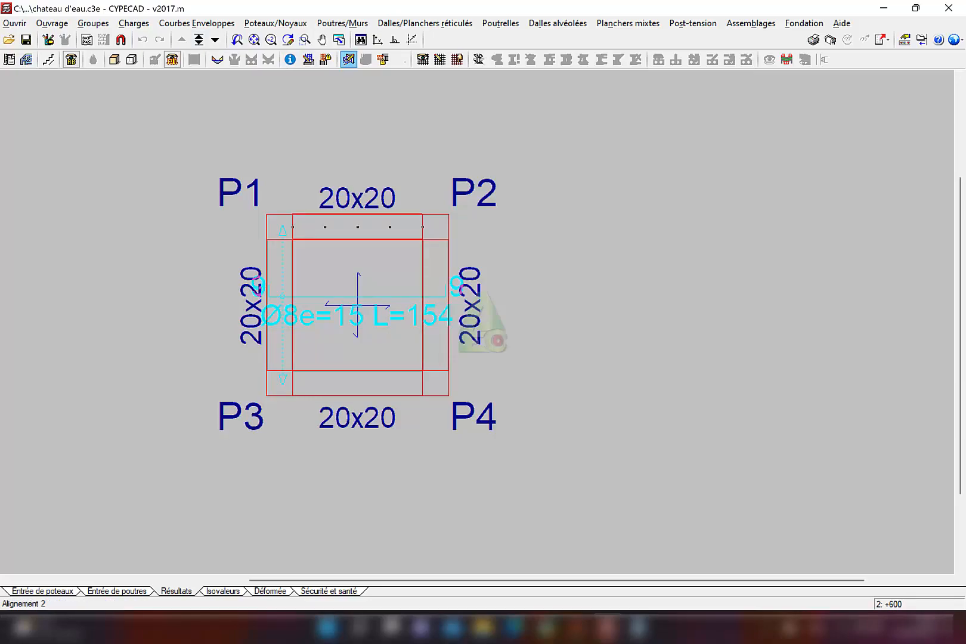
left_click(357, 226)
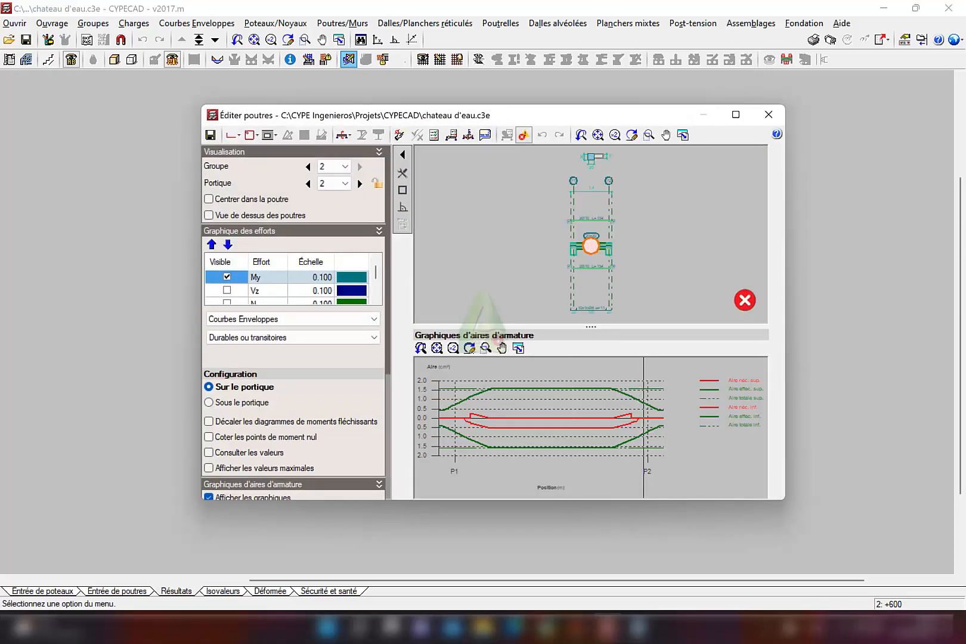
mouse_move(591, 245)
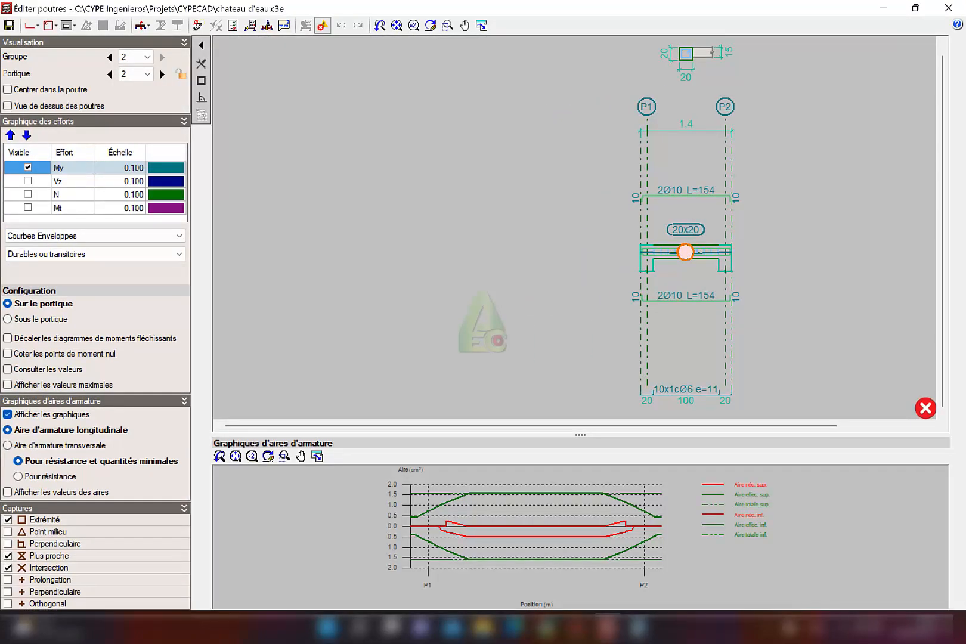
left_click(36, 106)
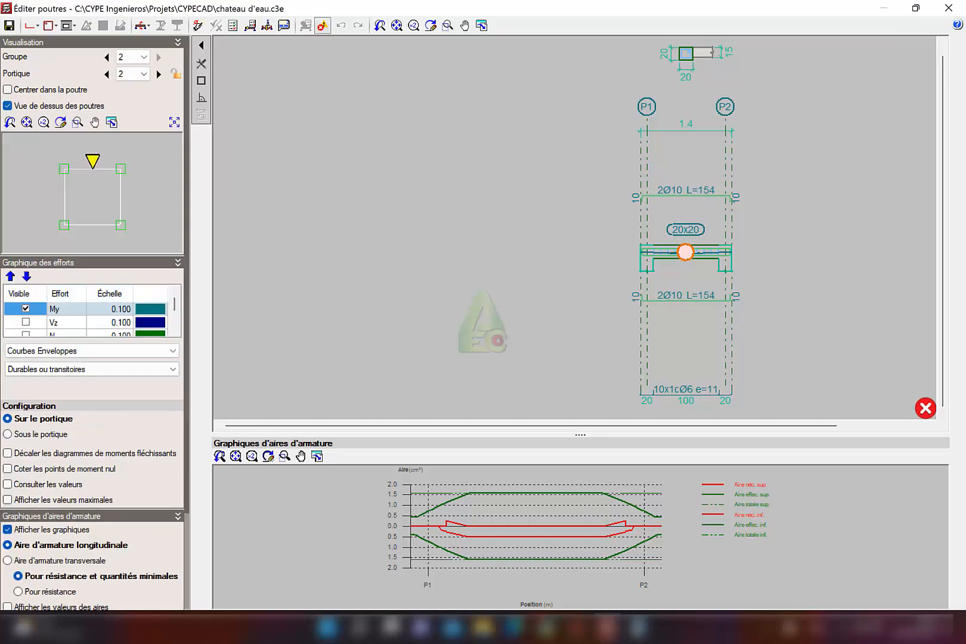
left_click(60, 560)
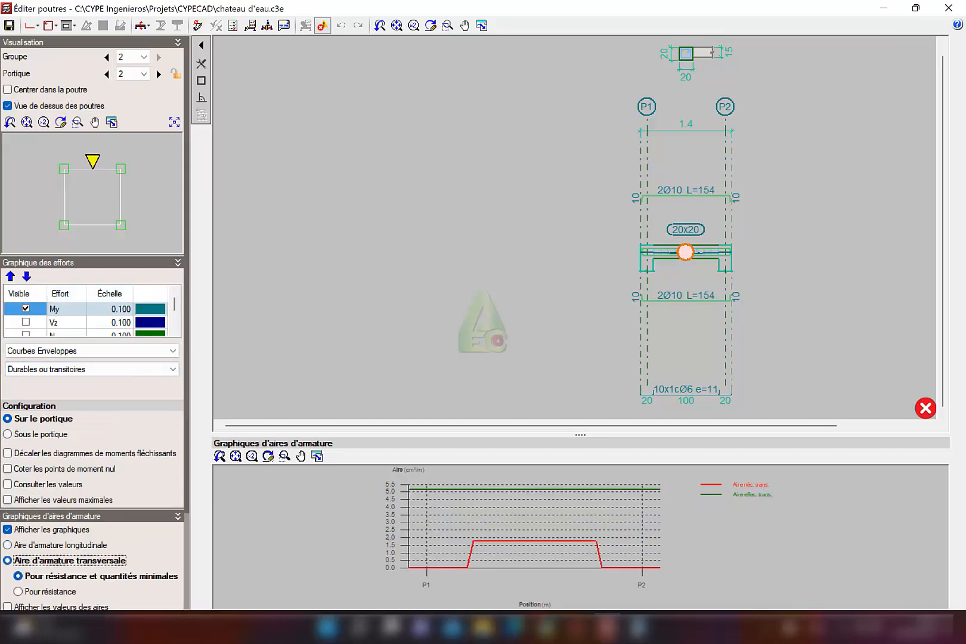
Open the E.L.U. and E.L.S. checks of beam P1–P2, show only unmet requirements, and examine the transverse stirrup spacing condition
mouse_move(685, 254)
left_click(233, 25)
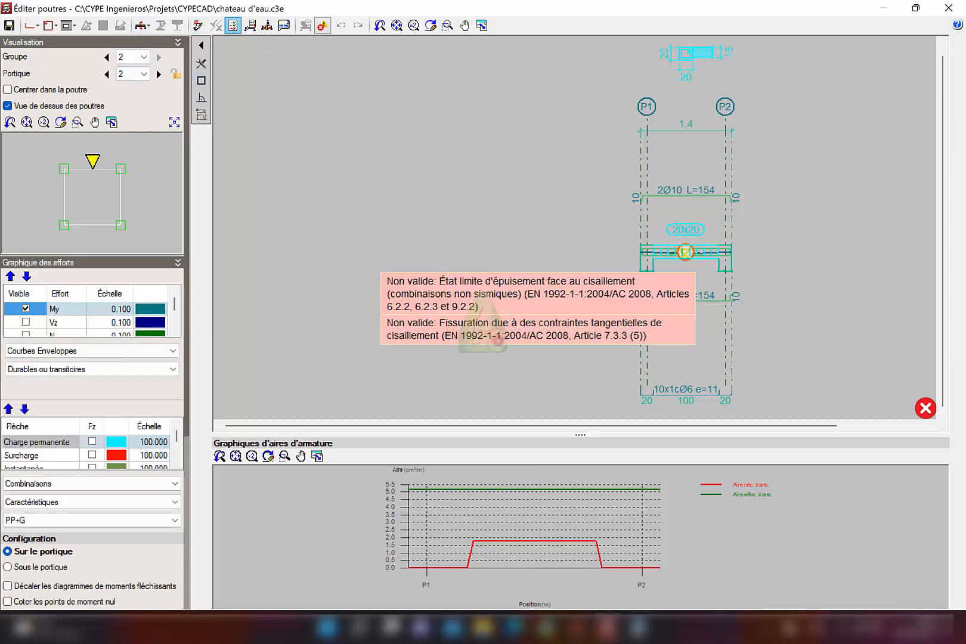
left_click(685, 253)
left_click(25, 38)
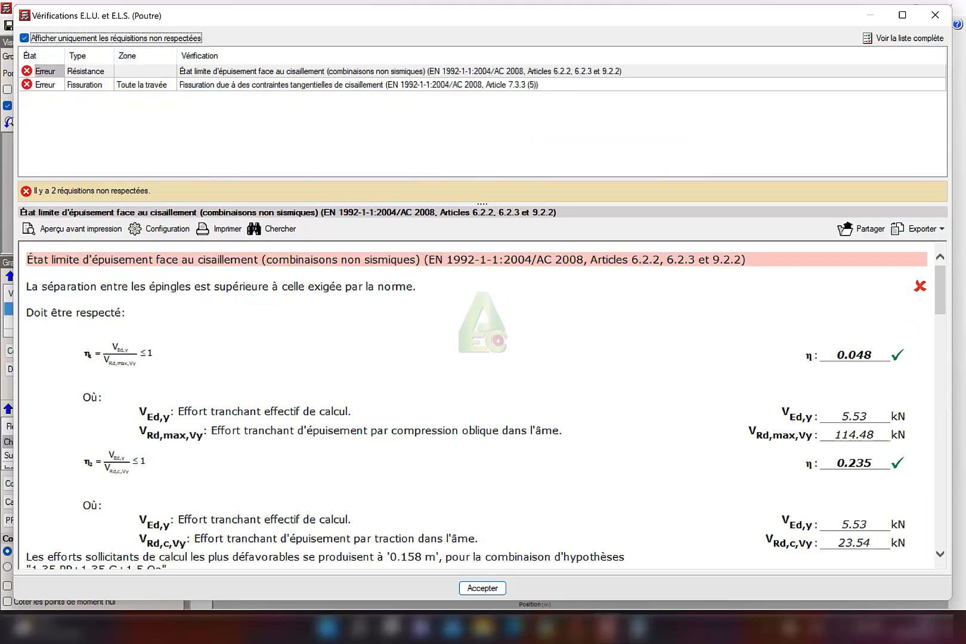
scroll(477, 405, "down", 15)
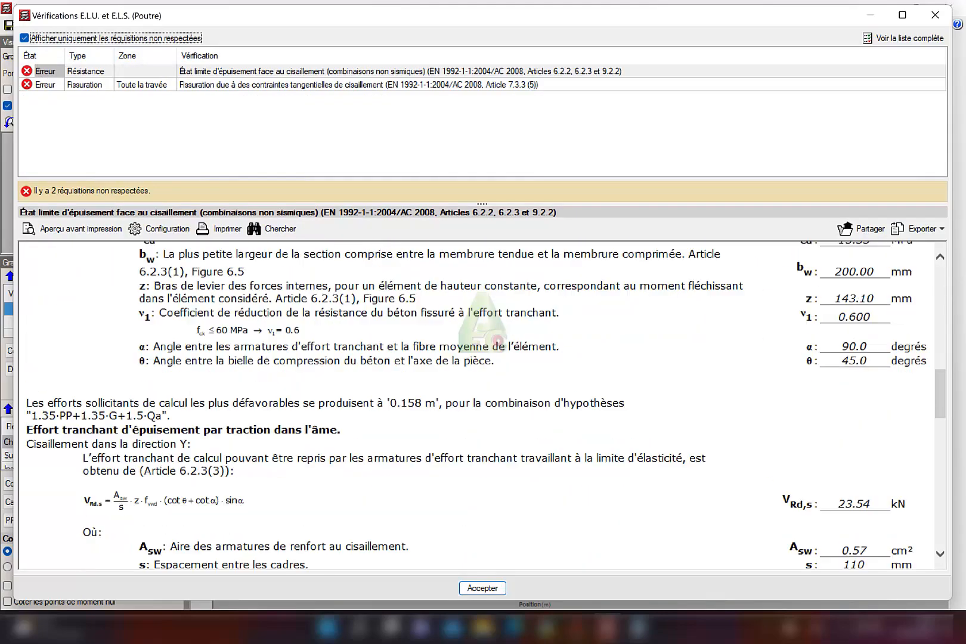
scroll(476, 405, "down", 5)
scroll(477, 405, "up", 2)
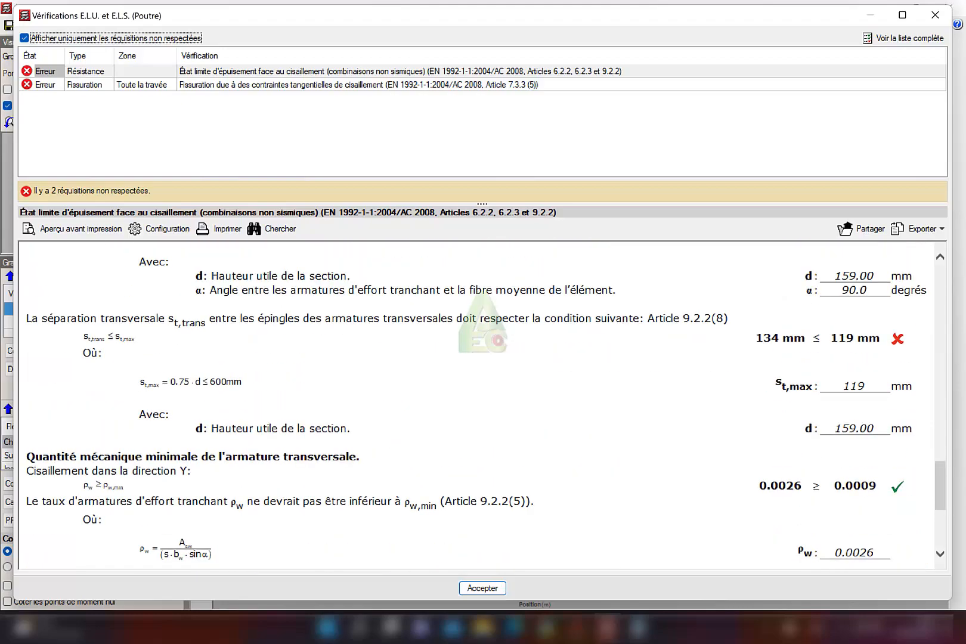
left_click_drag(838, 338, 755, 338)
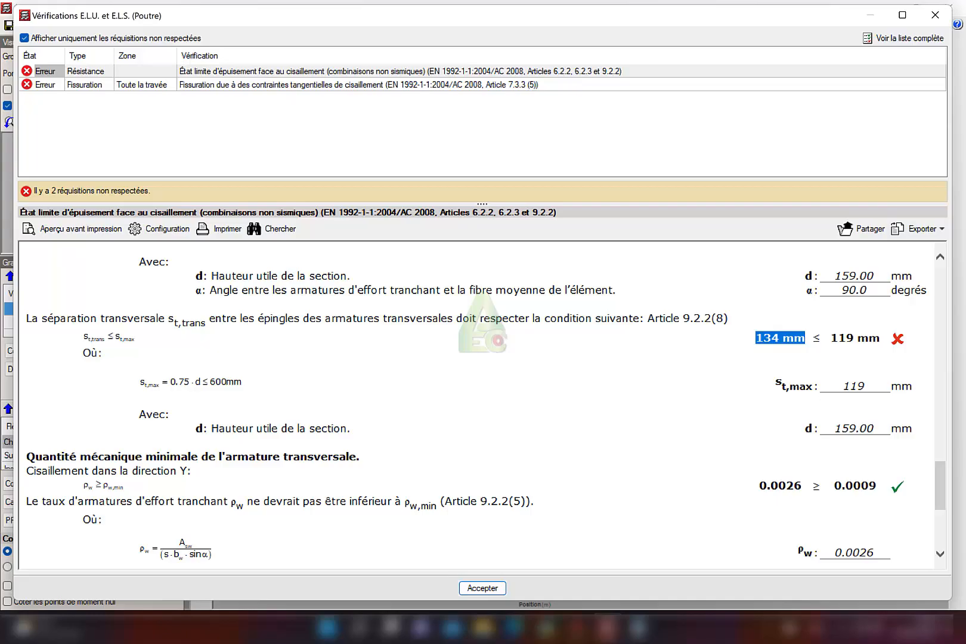
Close the beam checks and examine the cross-section of the P1–P2 beam with its slab connection
left_click(934, 14)
scroll(743, 281, "up", 3)
scroll(743, 280, "down", 1)
middle_click_drag(719, 279, 574, 210)
middle_click_drag(492, 169, 491, 412)
middle_click_drag(495, 48, 490, 112)
scroll(490, 111, "up", 10)
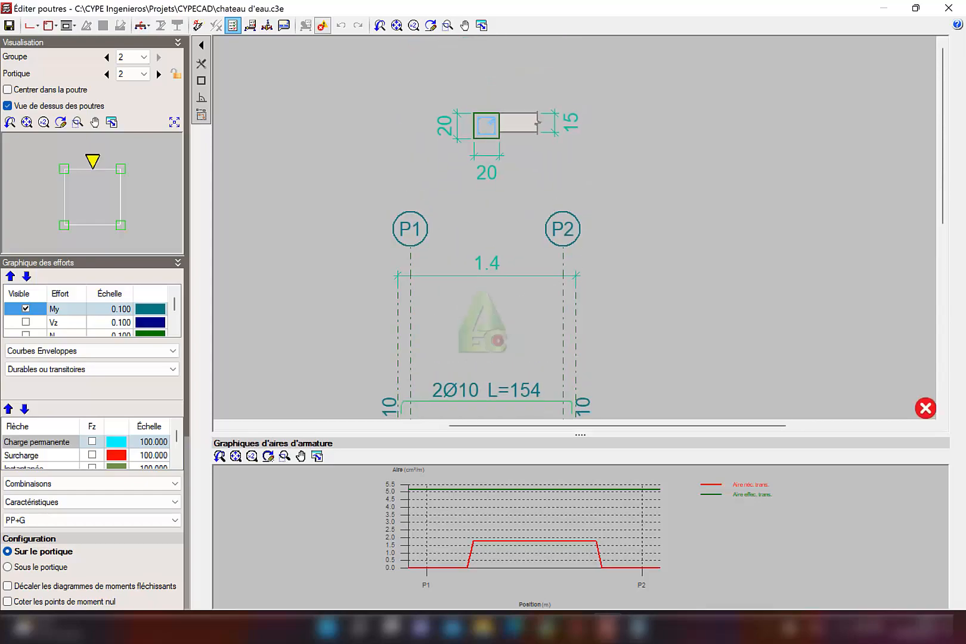
scroll(491, 113, "up", 1)
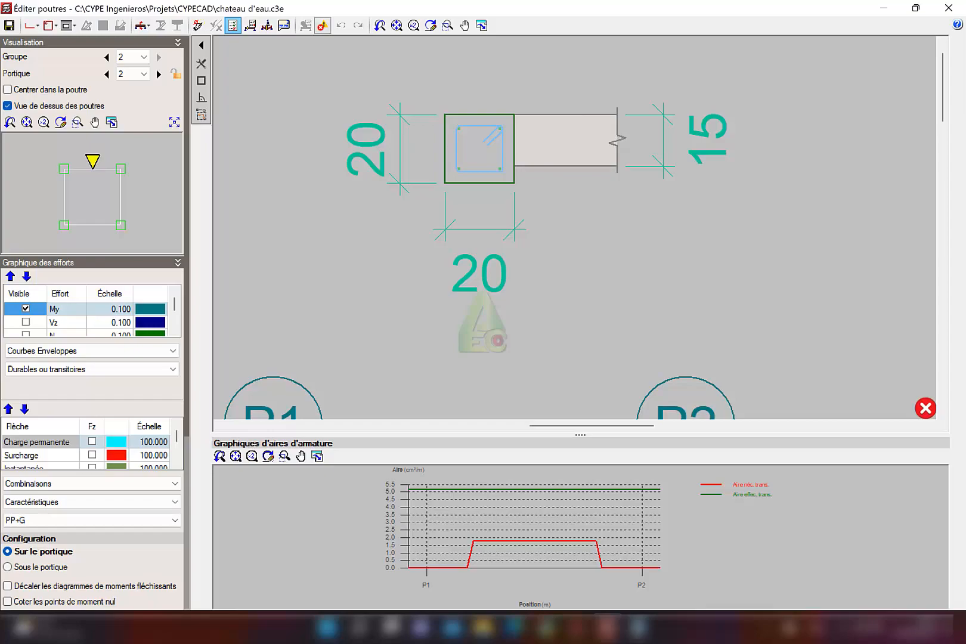
scroll(492, 113, "down", 15)
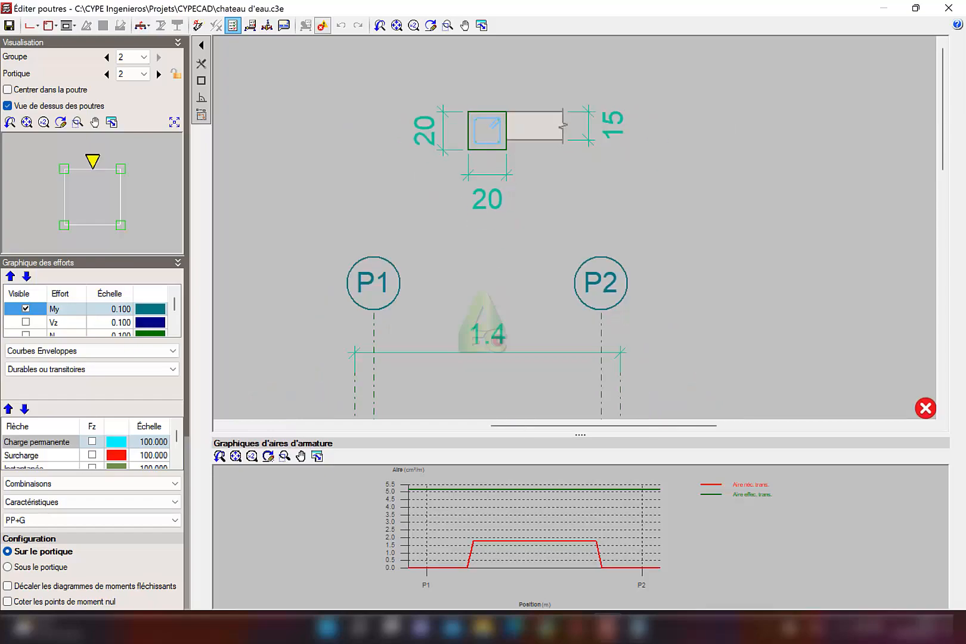
Edit the P1–P2 beam's longitudinal assembly reinforcement to use 3 upper and 3 lower bars
scroll(493, 113, "down", 4)
middle_click_drag(482, 291, 482, 251)
scroll(482, 251, "up", 5)
scroll(523, 220, "up", 2)
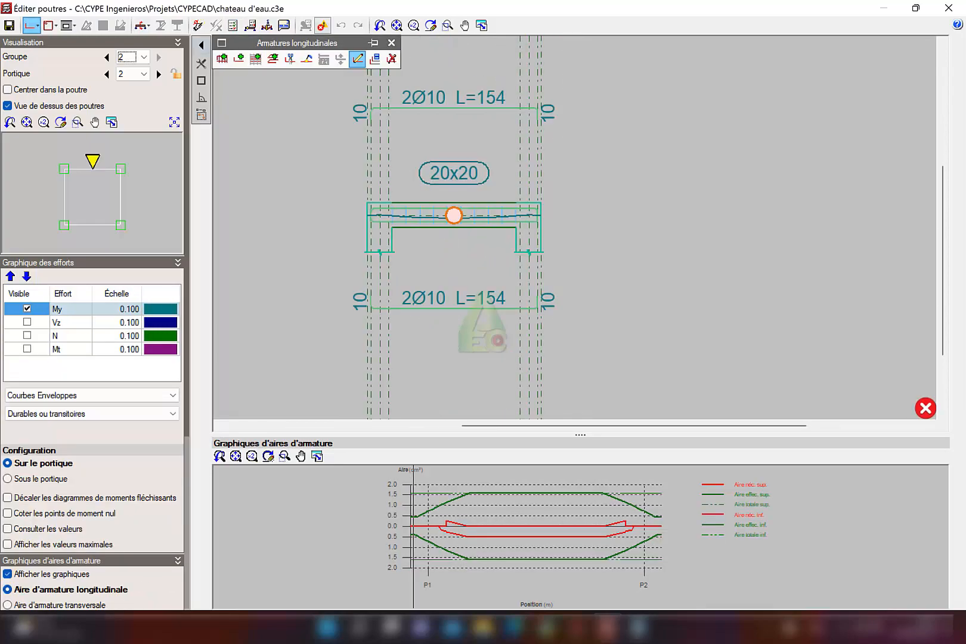
scroll(452, 212, "up", 2)
left_click(470, 326)
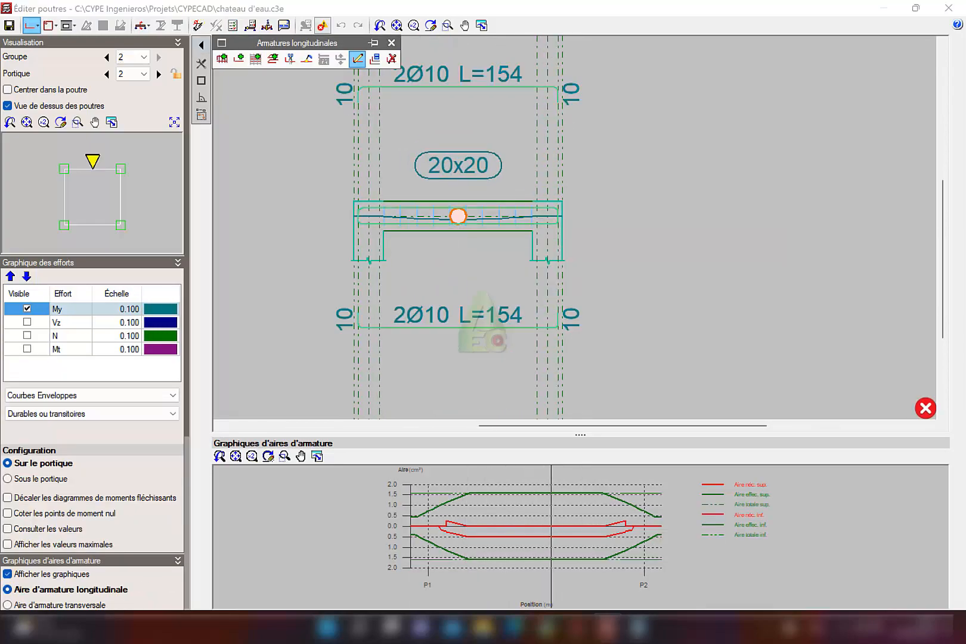
left_click(458, 216)
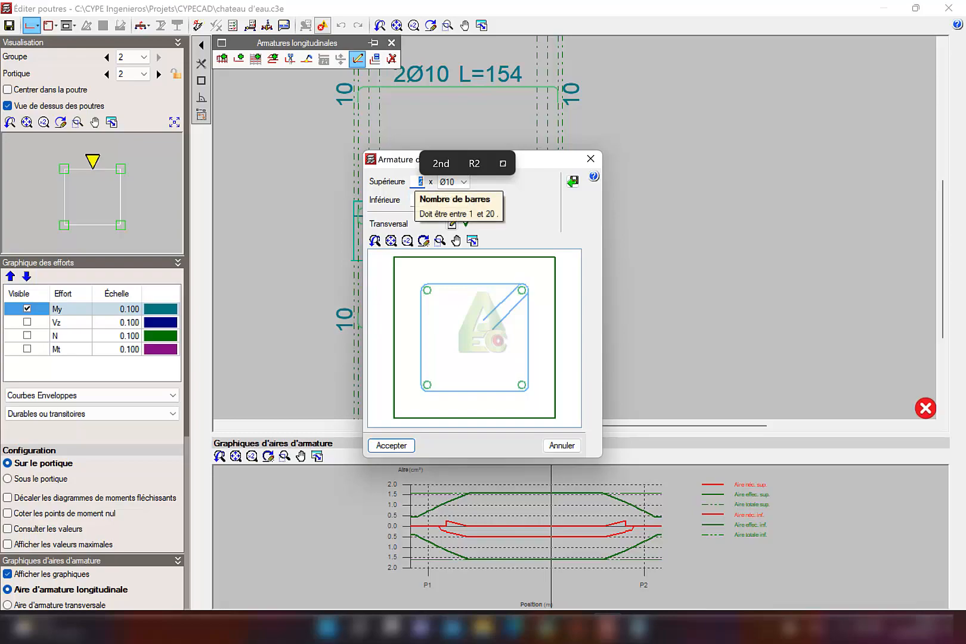
type("3")
key("Tab")
type("3")
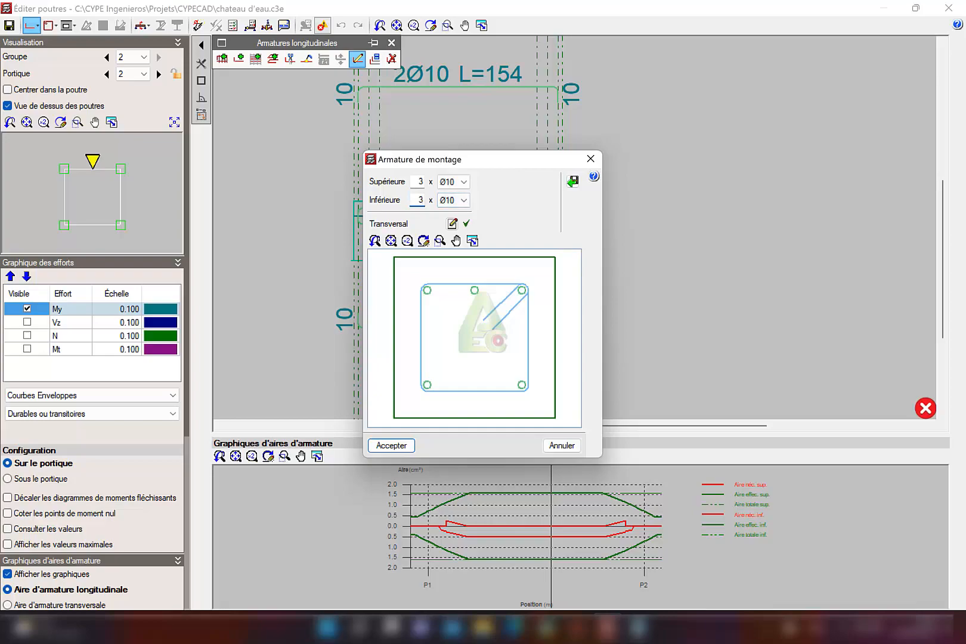
left_click(419, 182)
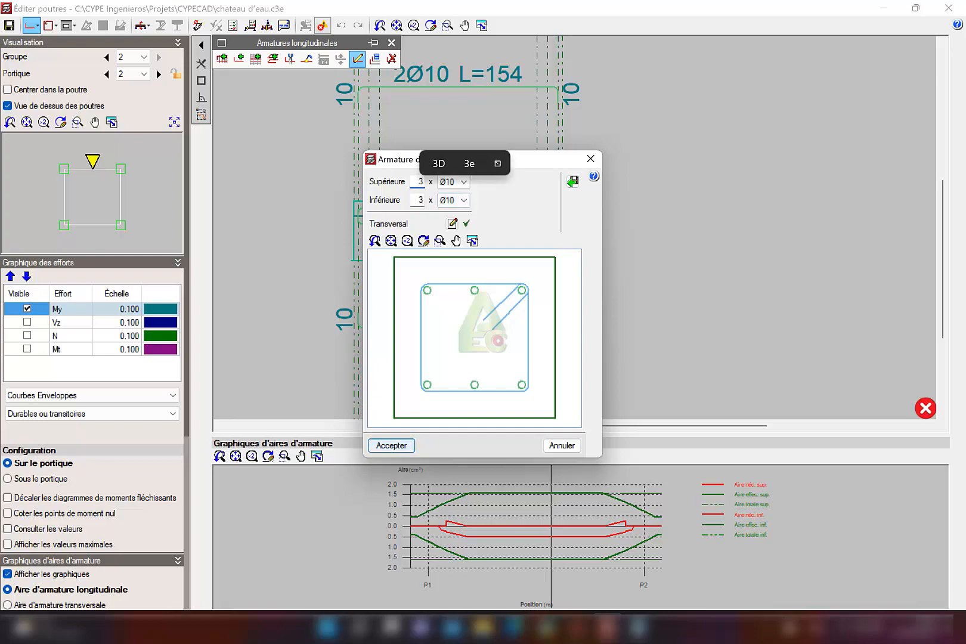
Add a vertical tie between the middle upper and lower bars of the beam's transverse reinforcement and accept the reinforcement changes
left_click(452, 223)
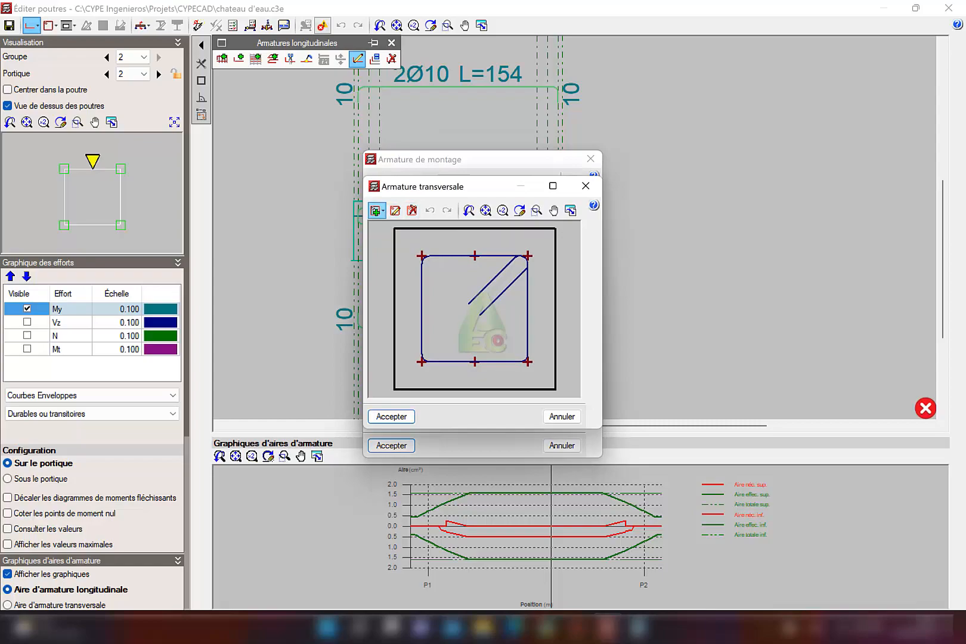
left_click(376, 211)
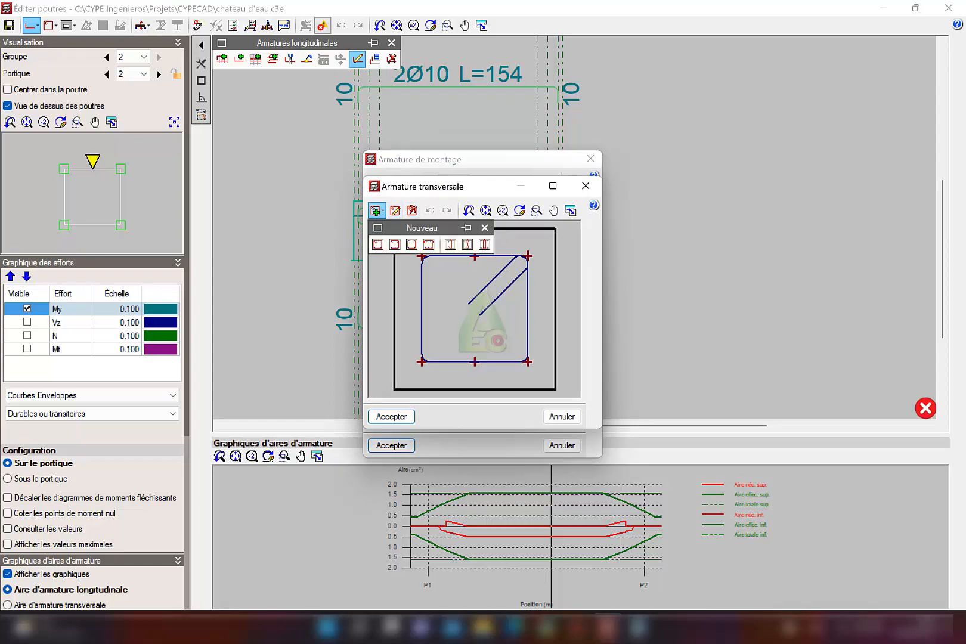
left_click(450, 244)
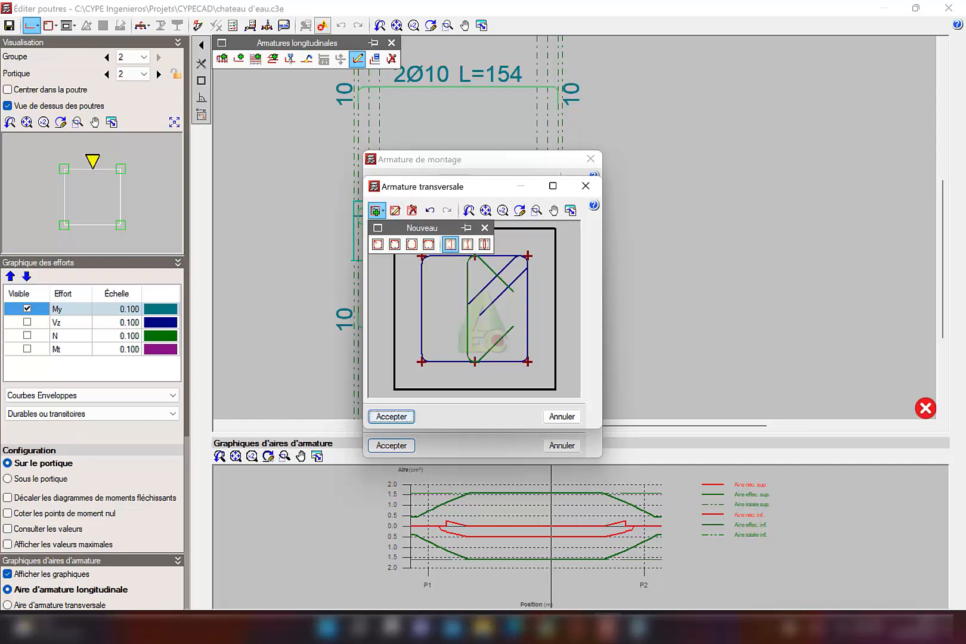
left_click(391, 416)
left_click(391, 445)
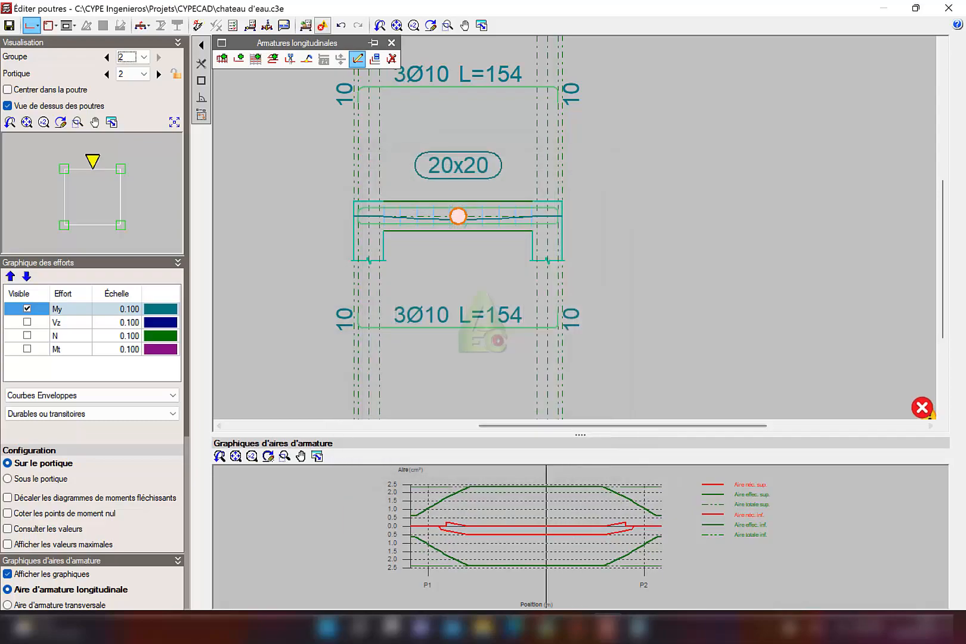
left_click(391, 43)
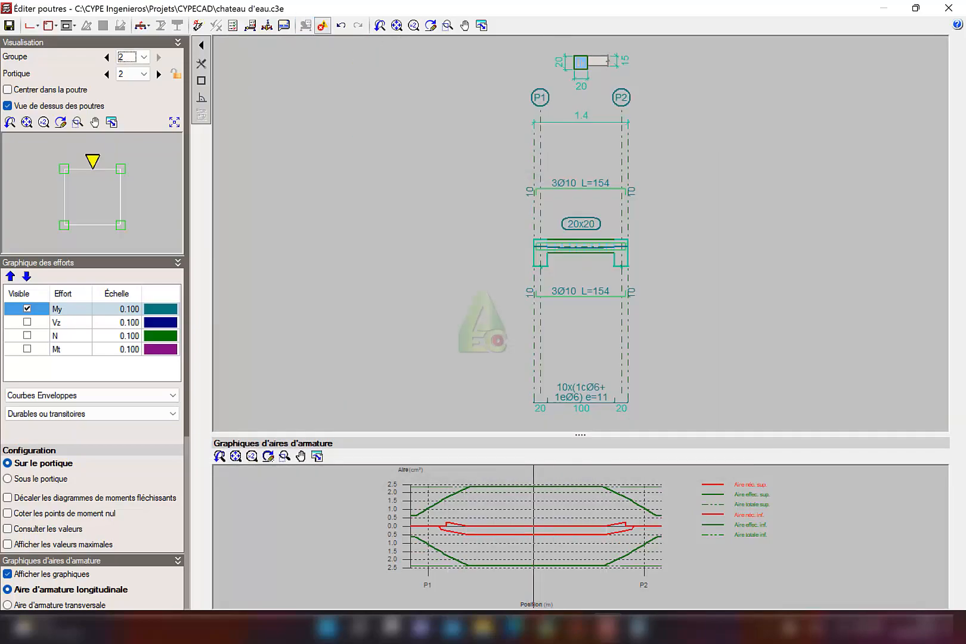
Set both the upper and lower assembly bars of the P1–P2 beam to Ø8
scroll(583, 243, "up", 2)
left_click(28, 25)
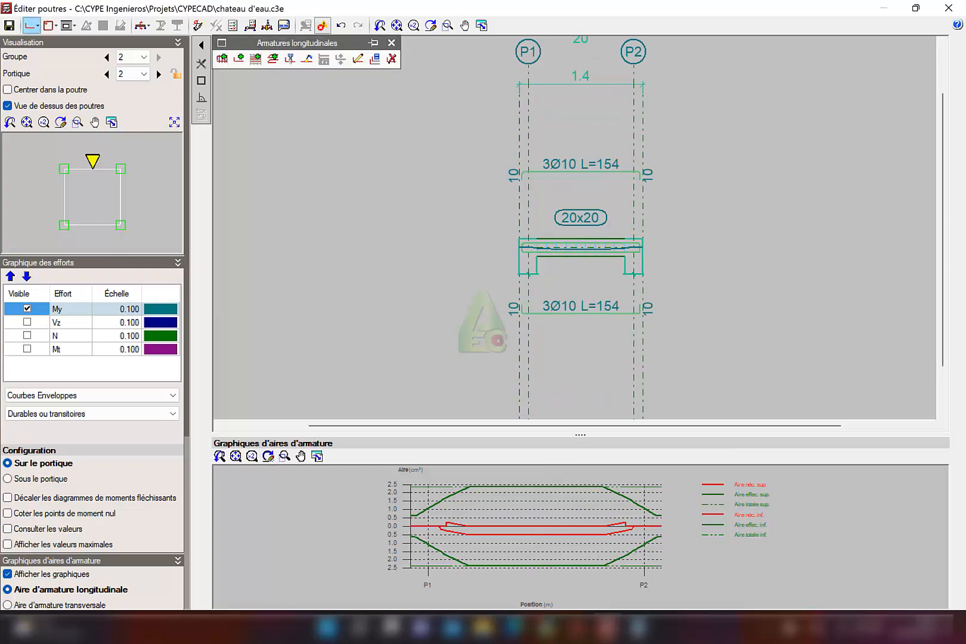
left_click(358, 58)
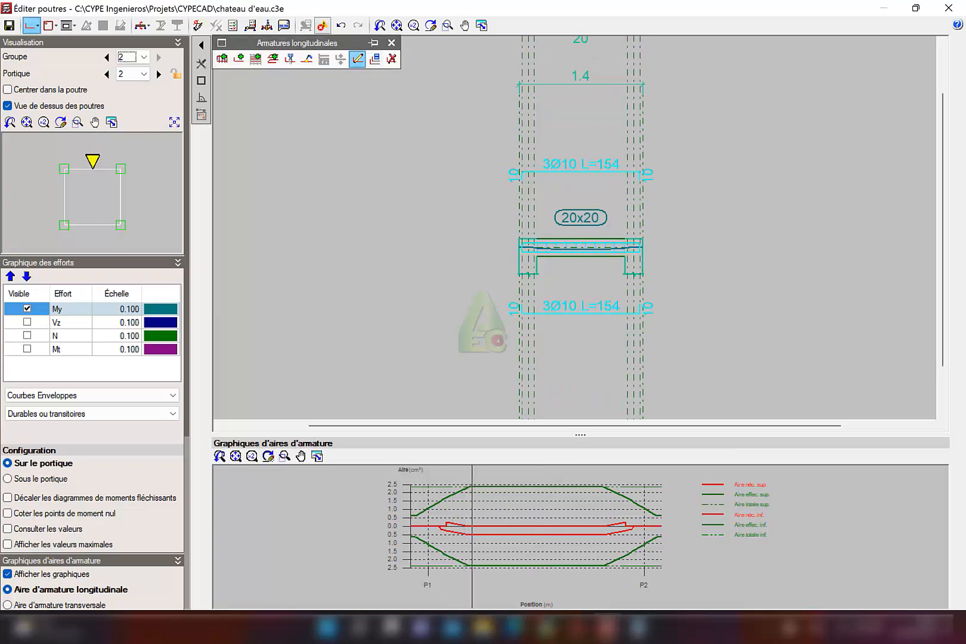
left_click(550, 311)
left_click(463, 182)
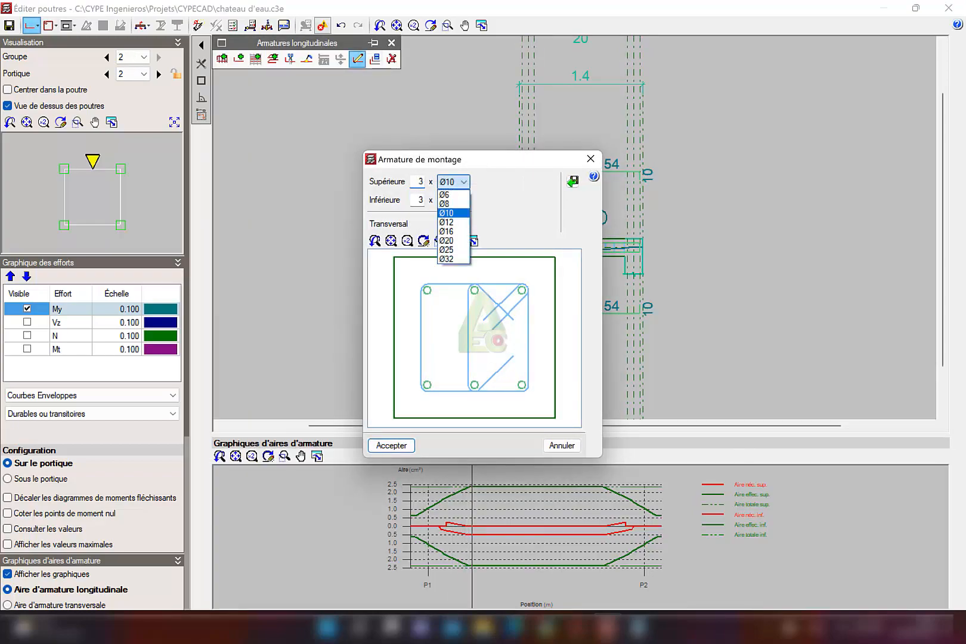
left_click(454, 204)
left_click(462, 200)
left_click(453, 222)
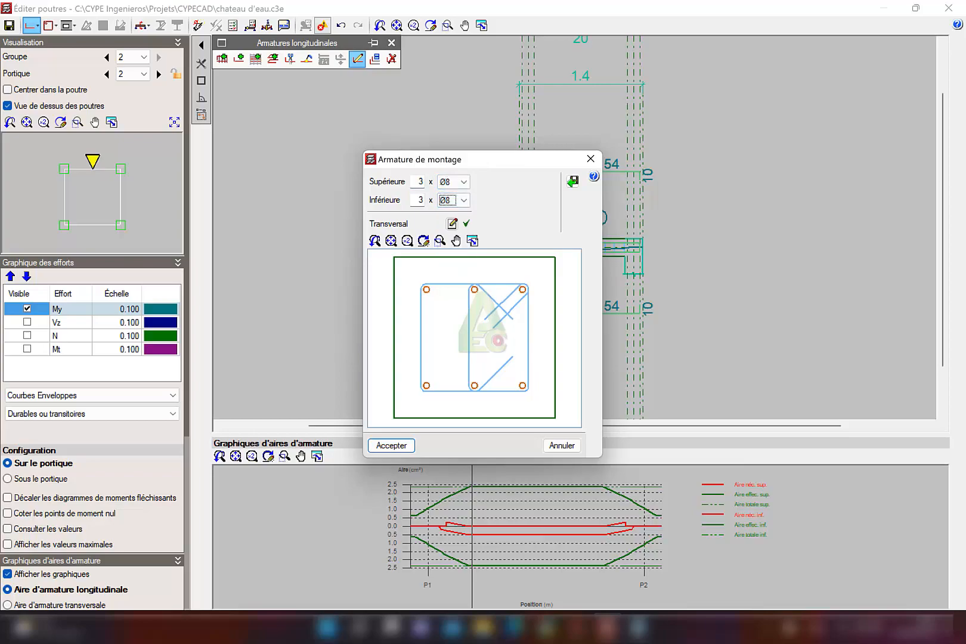
key("Return")
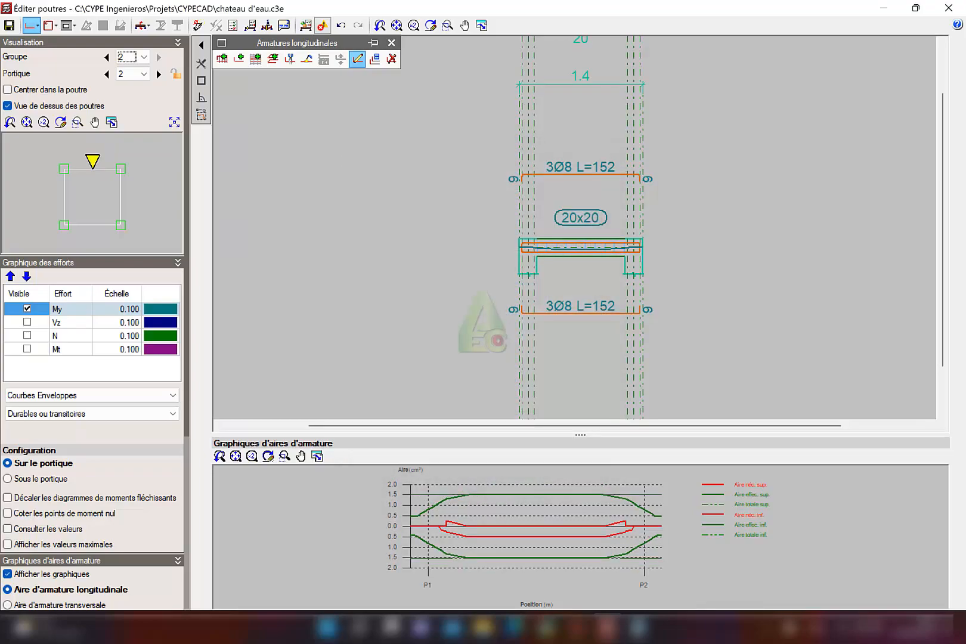
Recheck the P1–P2 beam with its modified reinforcement and close the beam editor
left_click(305, 26)
scroll(566, 228, "down", 2)
middle_click_drag(589, 228, 516, 199)
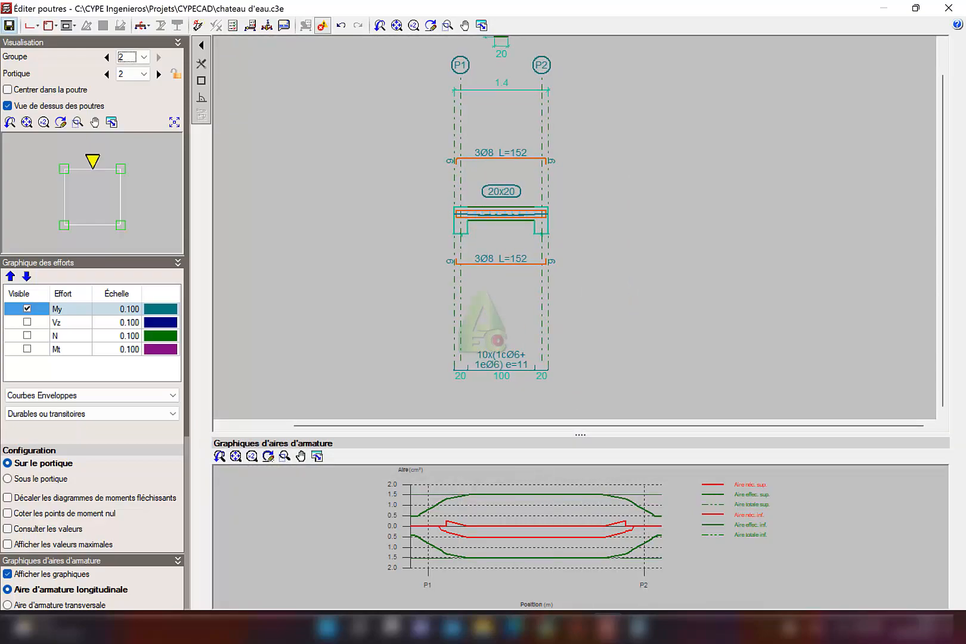
left_click(947, 8)
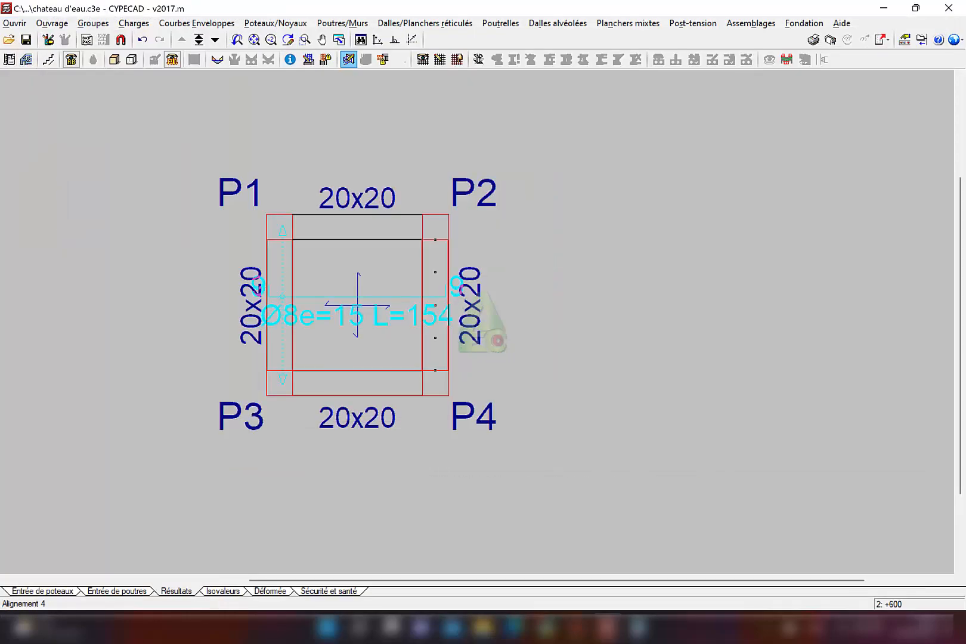
Open the column editor for P1 and select the Fondation row to show its starter-bar checks
scroll(453, 253, "down", 4)
middle_click_drag(358, 267, 272, 222)
scroll(256, 222, "up", 3)
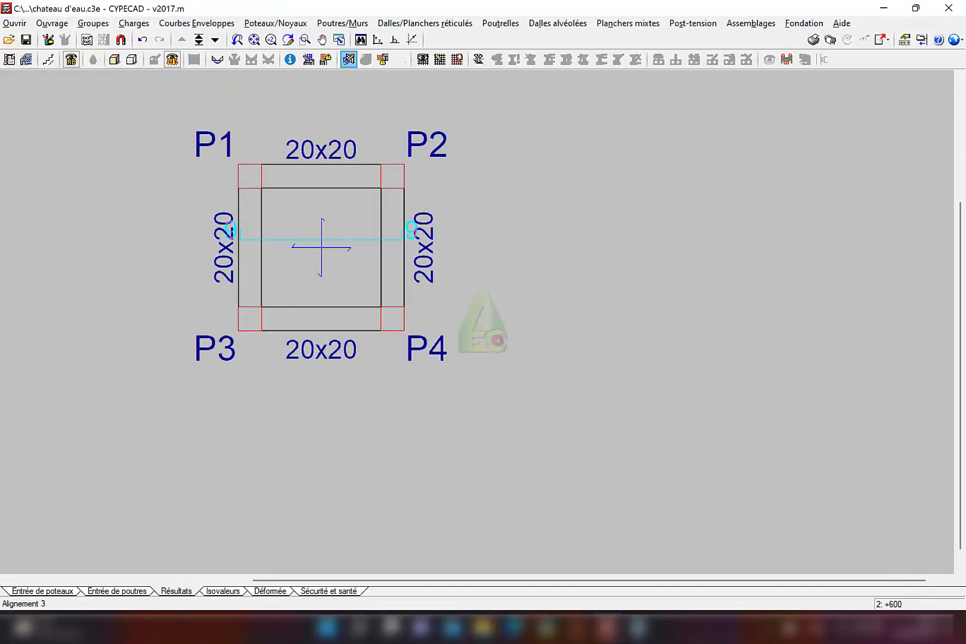
scroll(328, 249, "up", 1)
left_click(309, 59)
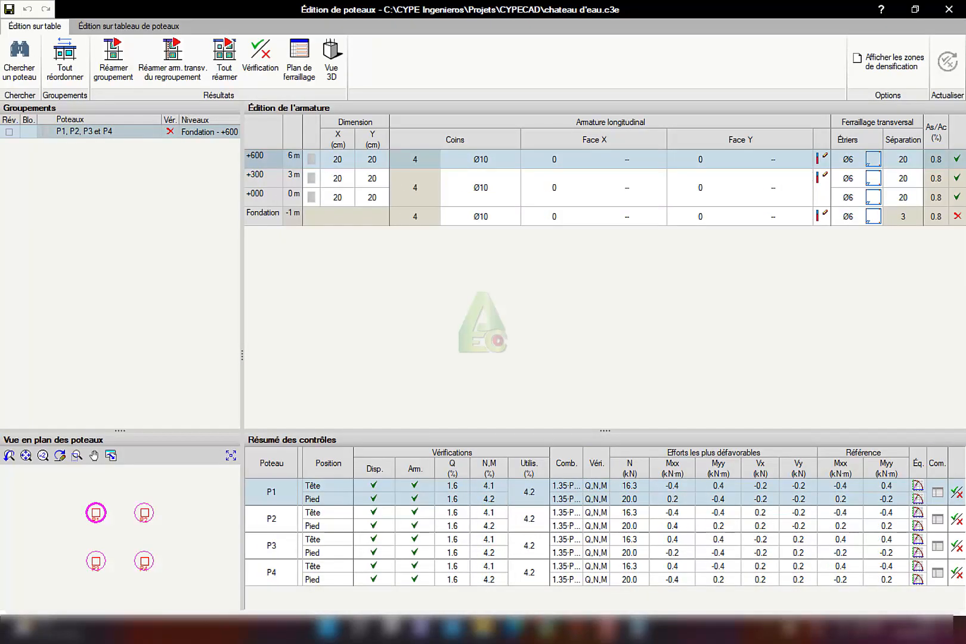
left_click(957, 215)
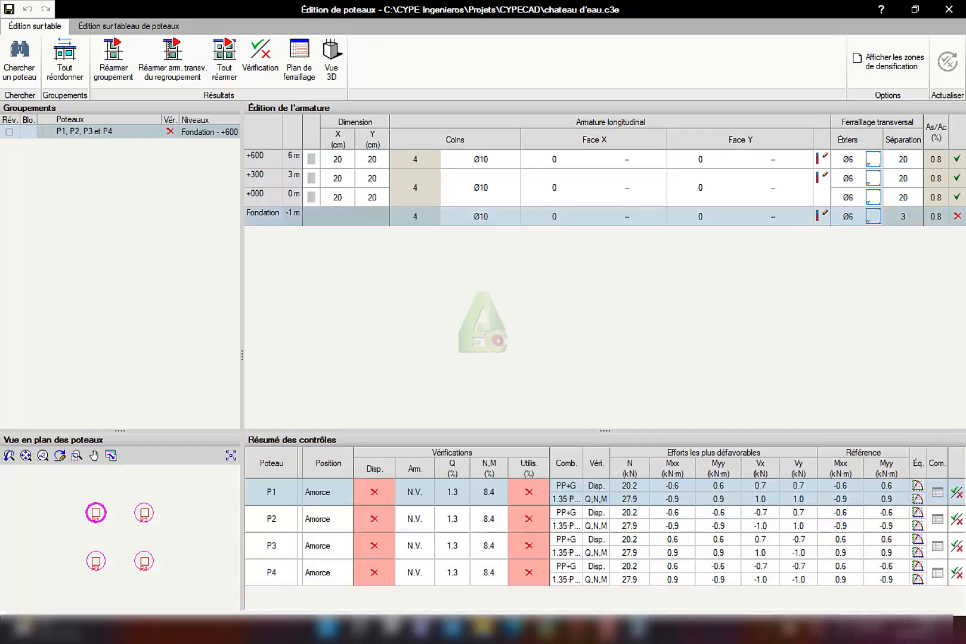
Set the corner bars in the Fondation row to Ø12 and update the column checks
left_click(484, 216)
left_click(511, 217)
left_click(477, 238)
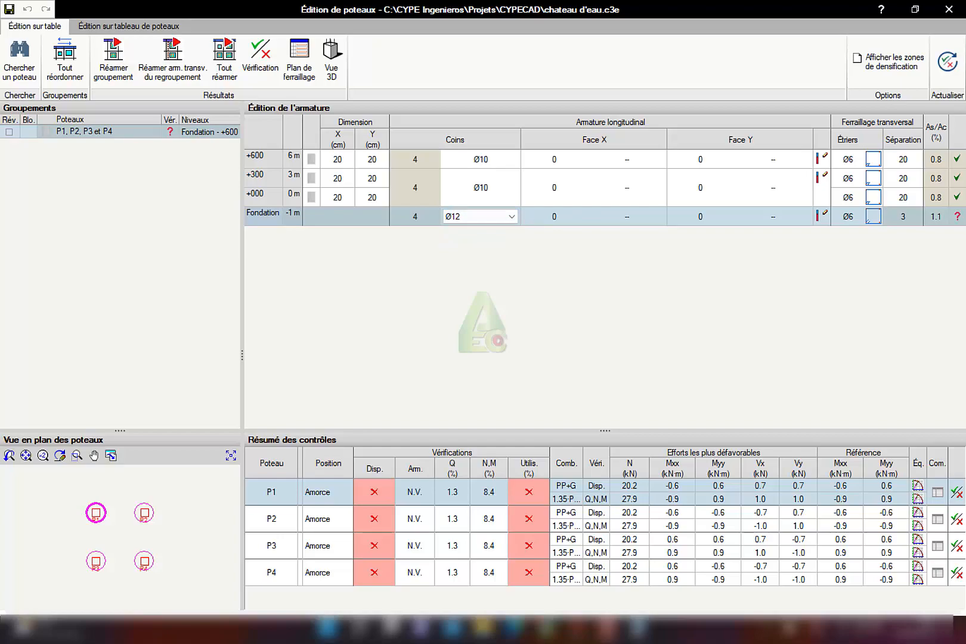
left_click(947, 62)
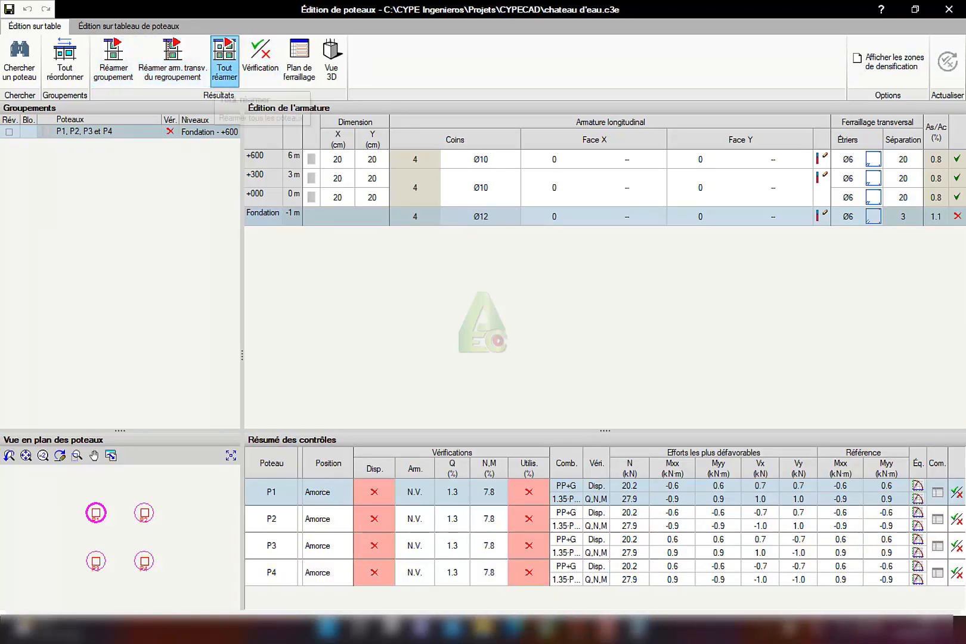
Open the column verification report and examine the required anchorage length of the foundation starter bars
left_click(260, 59)
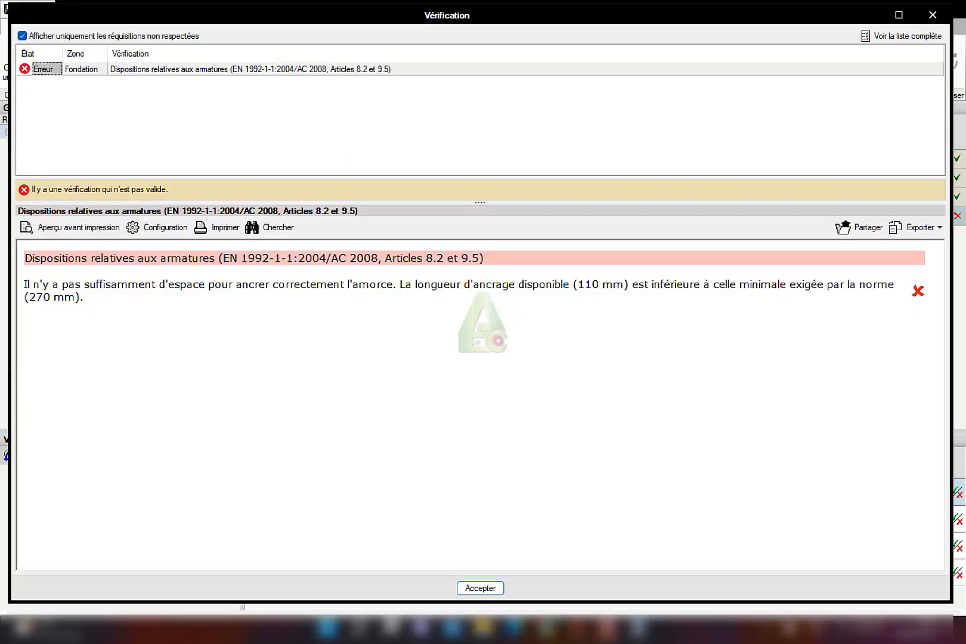
left_click_drag(232, 285, 87, 297)
left_click_drag(573, 293, 572, 289)
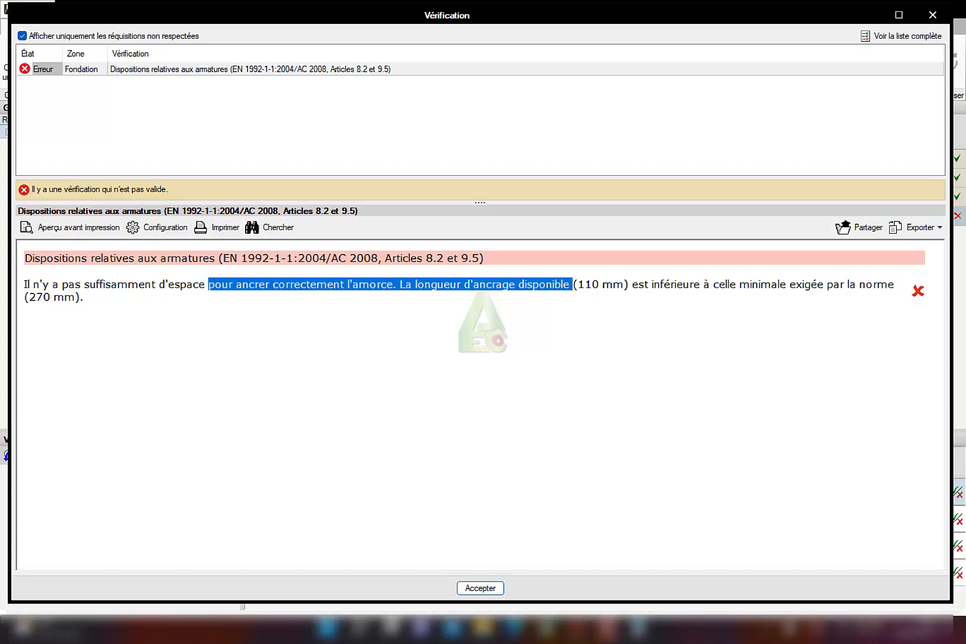
left_click(933, 15)
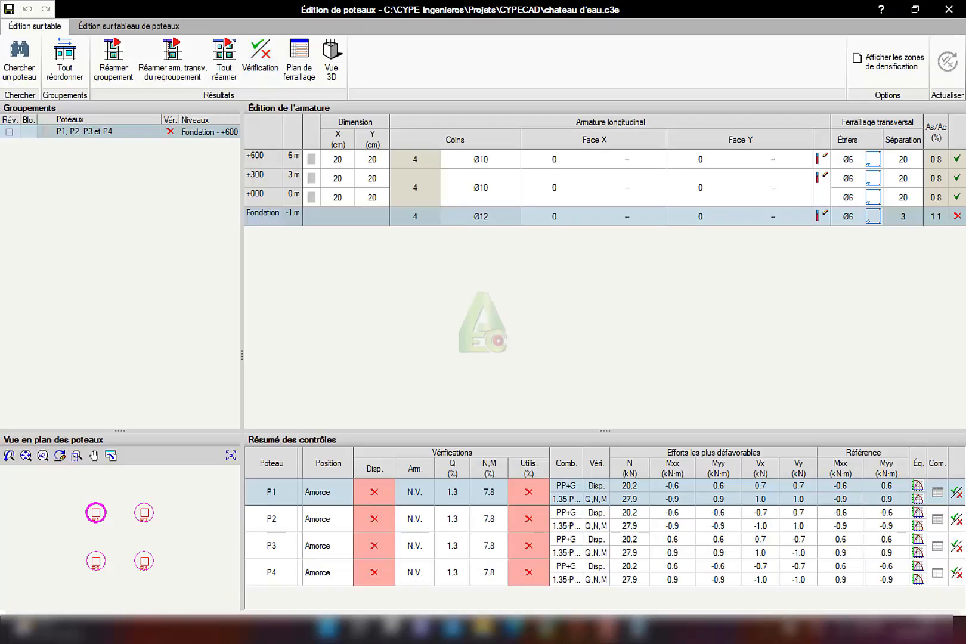
Set the corner bars in the Fondation row to Ø10, update the checks, and read the anchorage length requirement
left_click(494, 217)
left_click(489, 229)
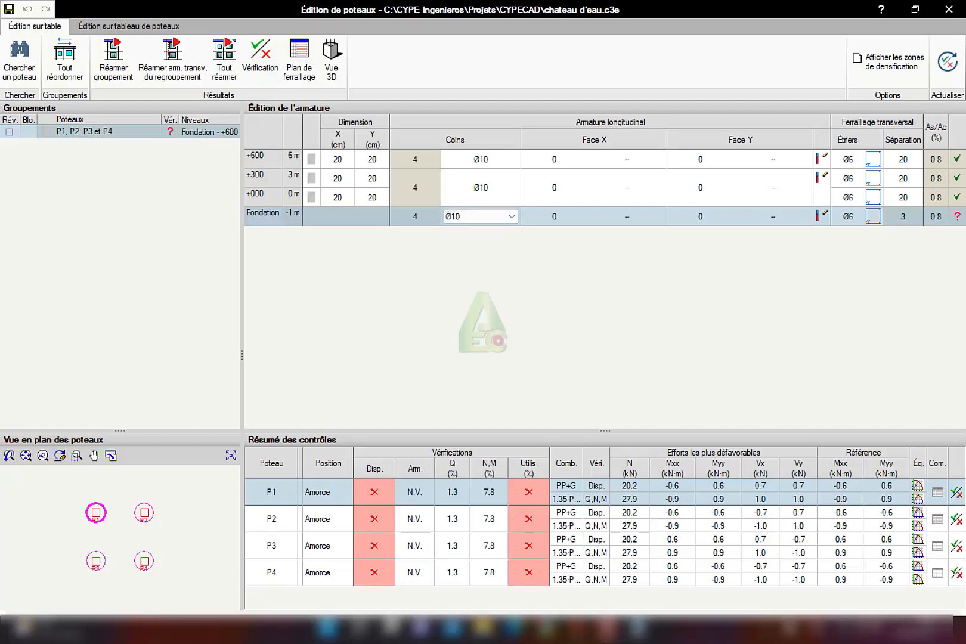
left_click(947, 62)
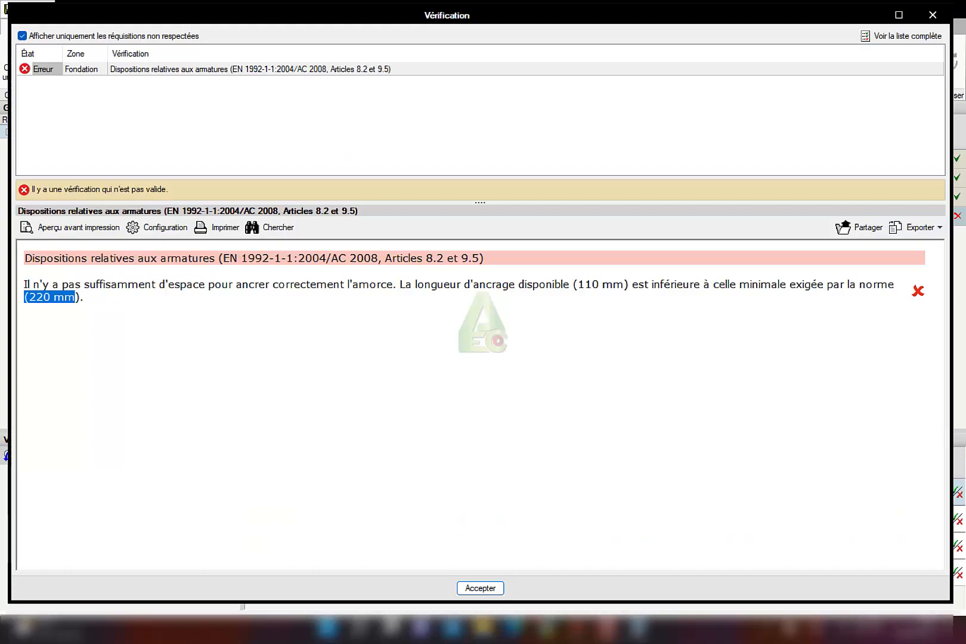
left_click_drag(138, 258, 88, 298)
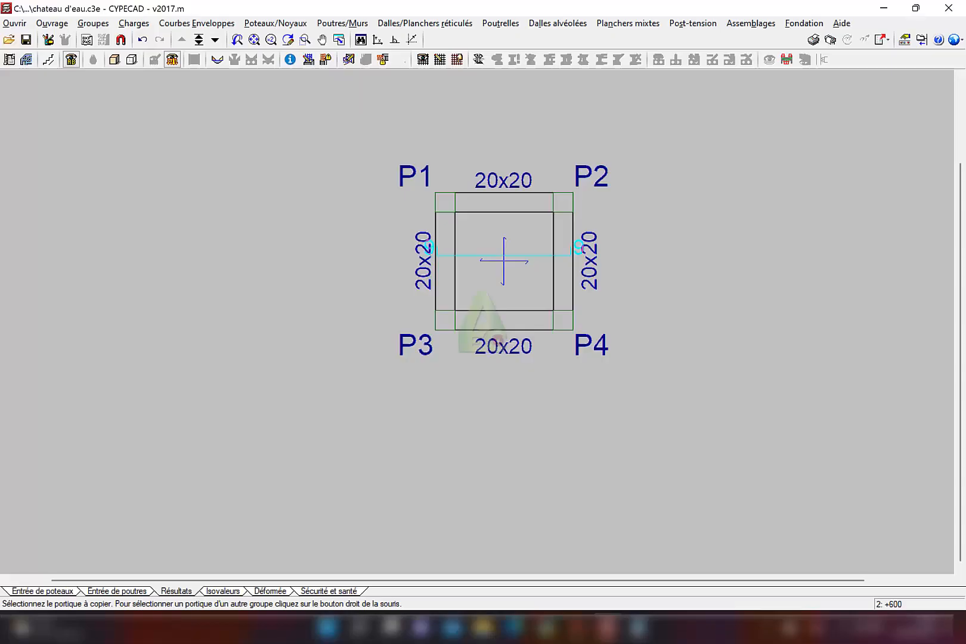
Go to the Fondation group to view the raft and its base reinforcement in plan
scroll(510, 249, "up", 3)
scroll(511, 249, "up", 1)
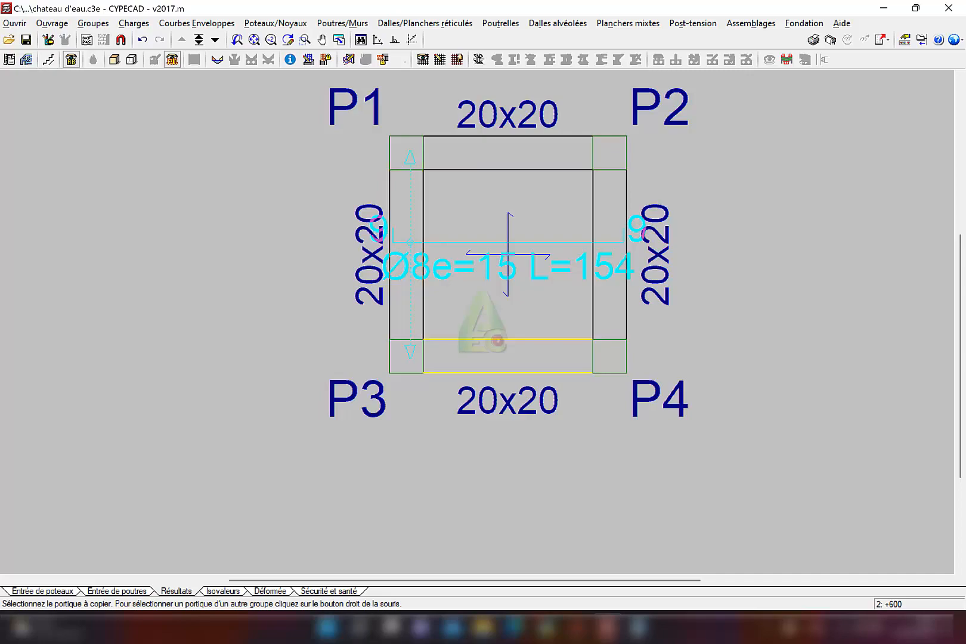
left_click(198, 40)
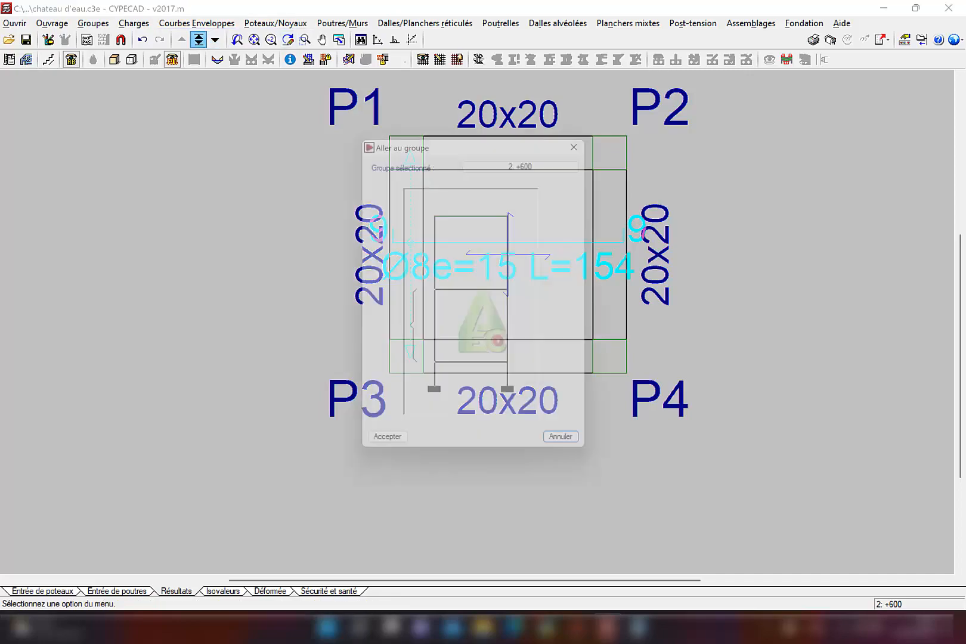
double_click(440, 408)
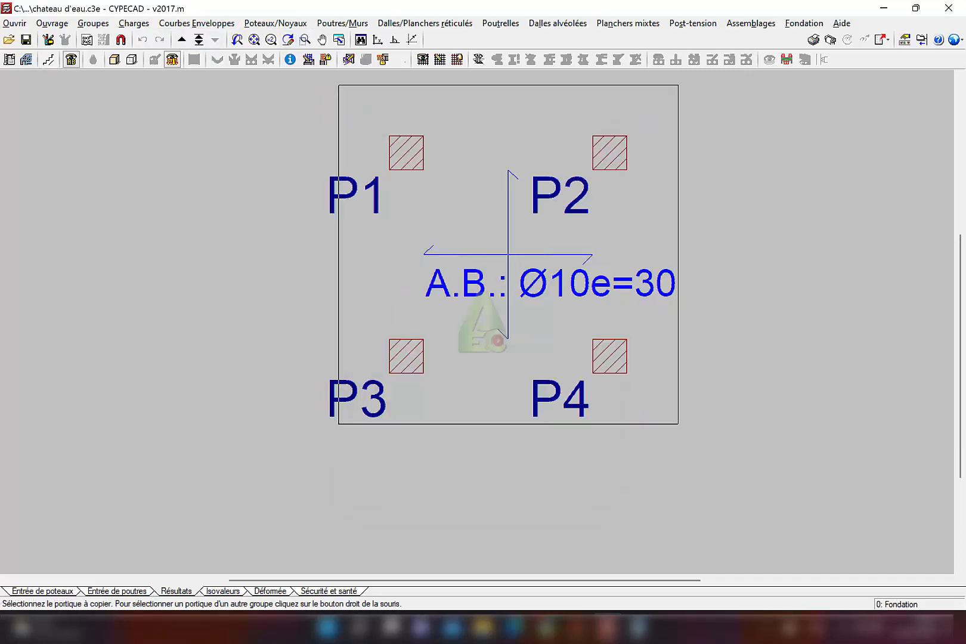
middle_click_drag(528, 253, 447, 320)
scroll(447, 320, "up", 4)
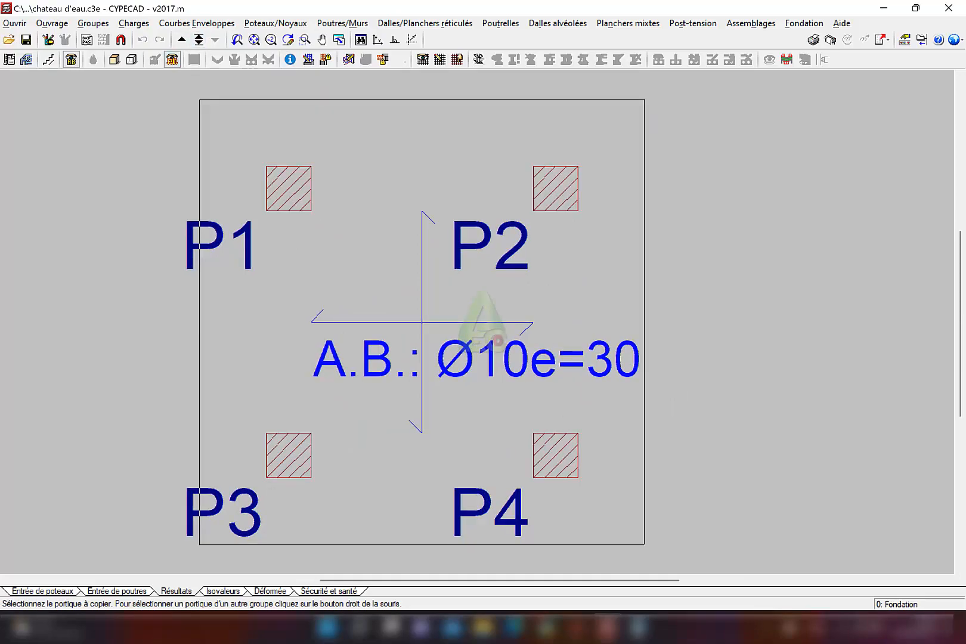
Generate the detailed 3D view of the structure from Fondation up to level +600
scroll(468, 359, "down", 3)
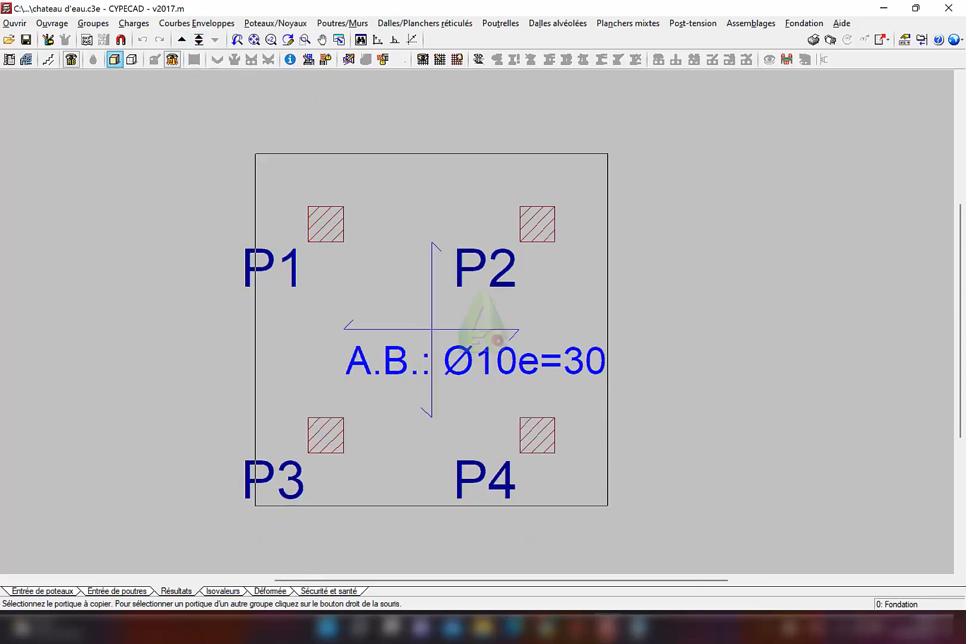
left_click(132, 59)
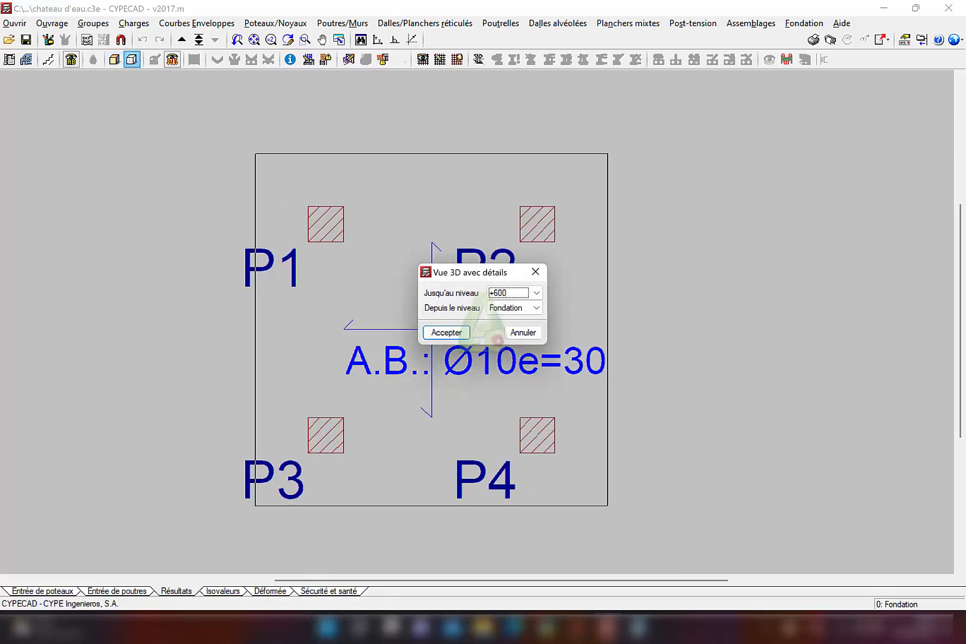
key("Return")
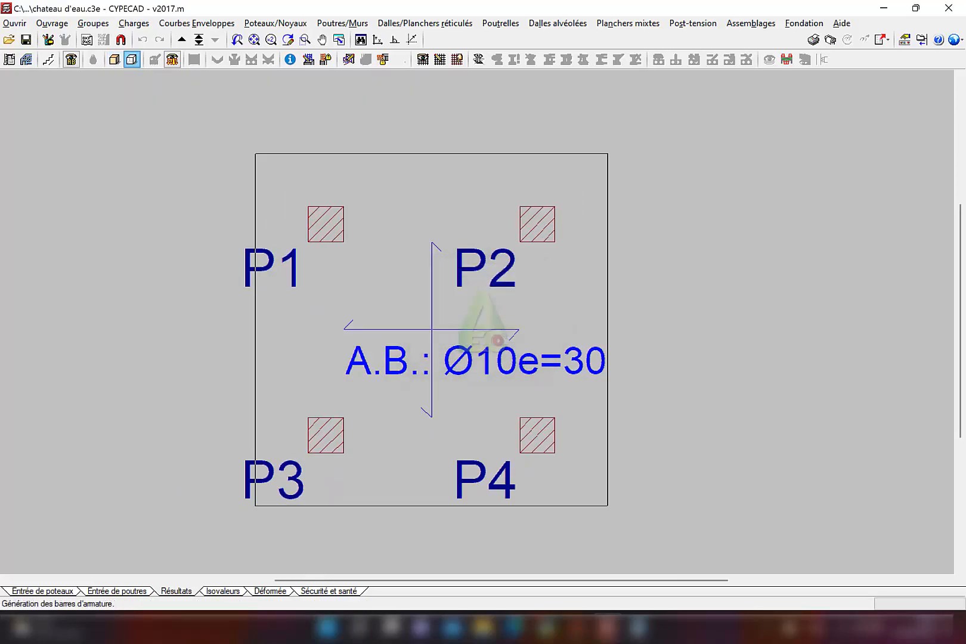